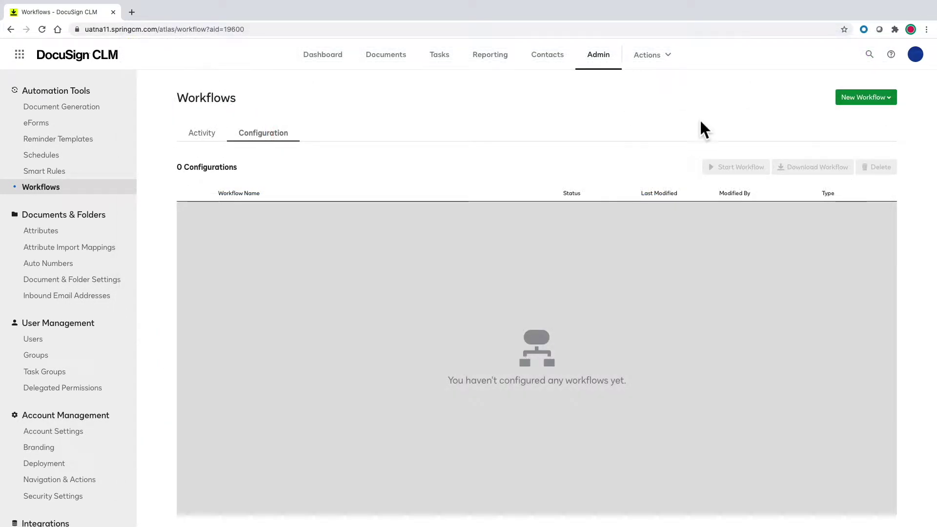
# Open the New Workflow creation options on the Workflows configuration page.
pyautogui.click(864, 97)
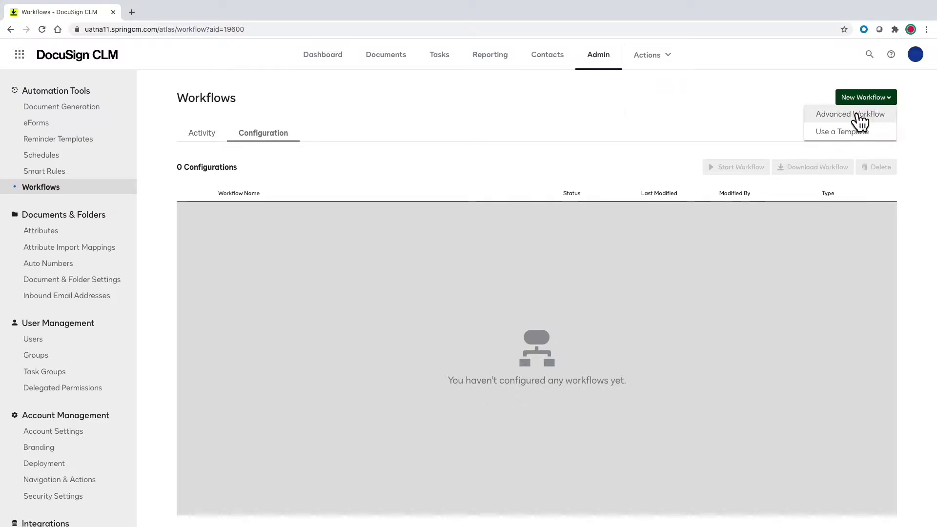
# Create an advanced workflow named MSA.
pyautogui.click(859, 114)
pyautogui.write('MSA')
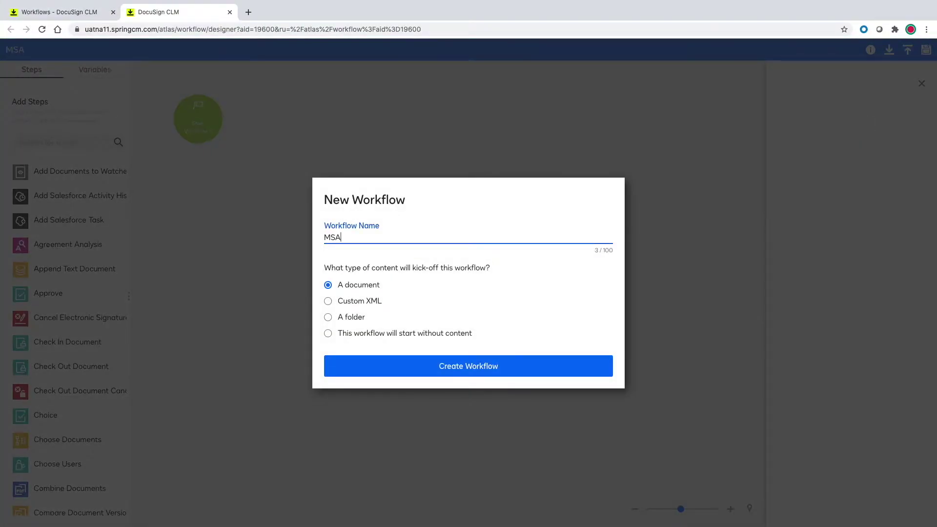
pyautogui.click(506, 365)
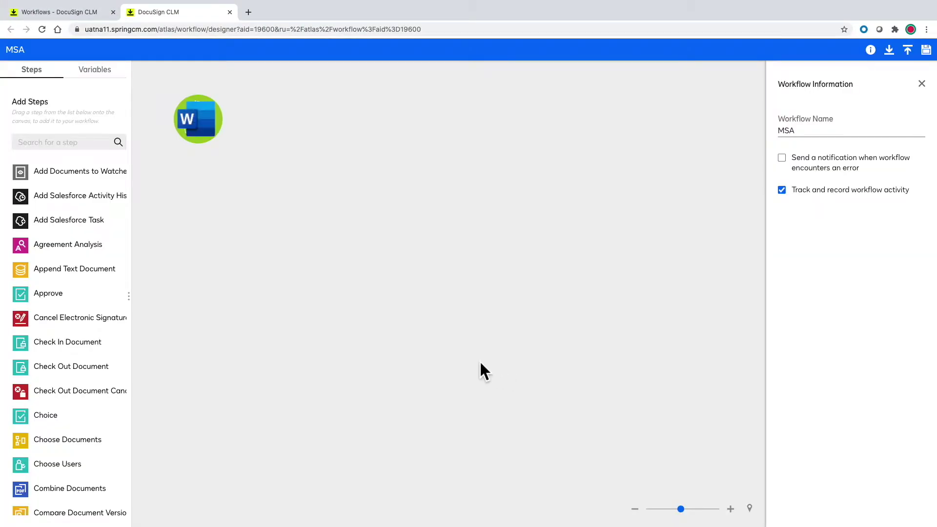
# Add an 'Add Documents to Watched Documents List' step and rename it Give Visibility.
pyautogui.moveTo(89, 176); pyautogui.dragTo(284, 130)
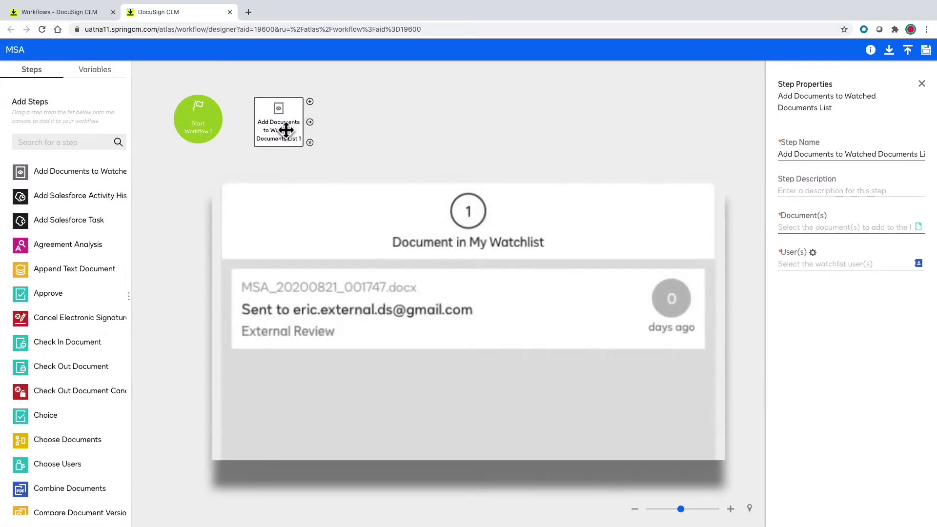
pyautogui.tripleClick(785, 154)
pyautogui.write('Give Visibility')
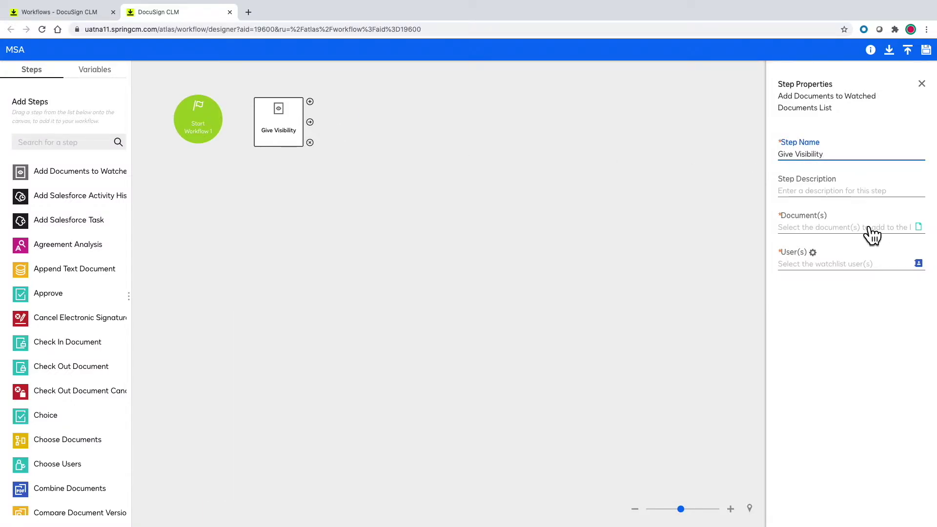
# Set the Give Visibility step's document to the Params variable.
pyautogui.click(871, 234)
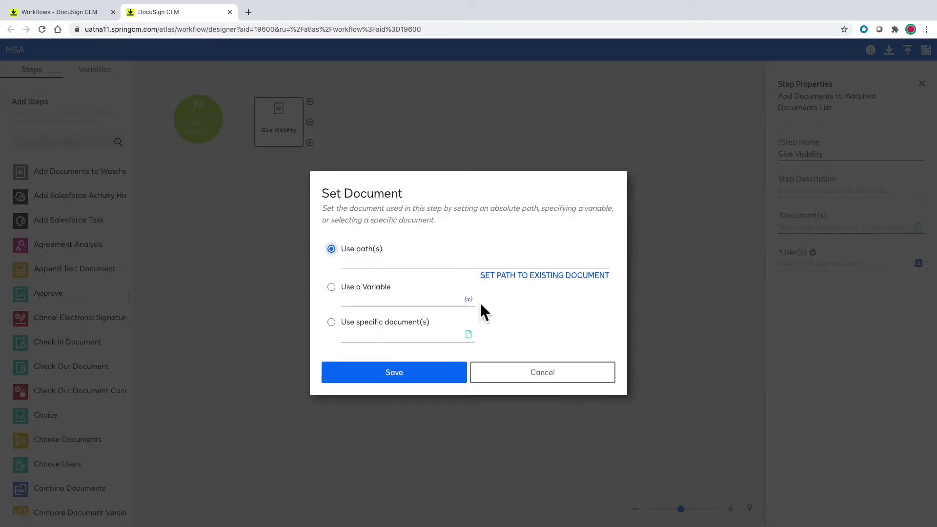
pyautogui.click(468, 299)
pyautogui.click(270, 208)
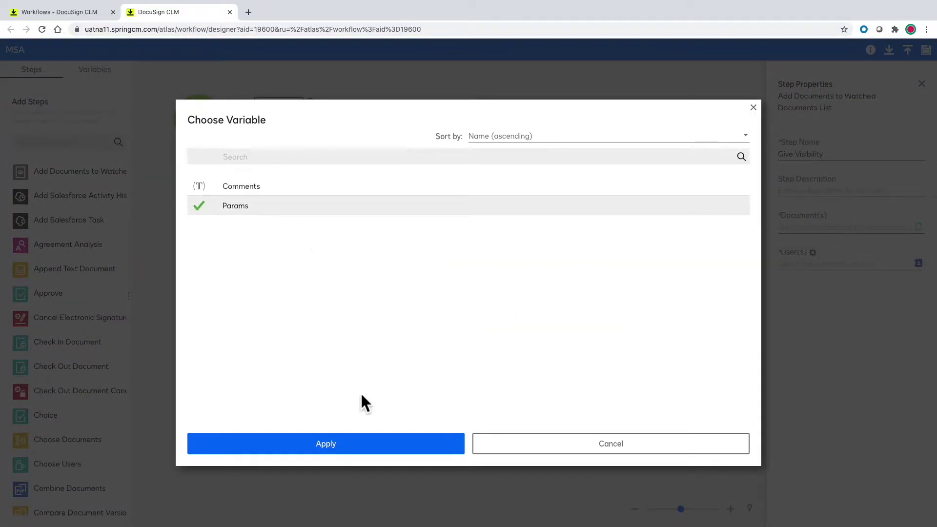
pyautogui.click(364, 443)
pyautogui.click(442, 378)
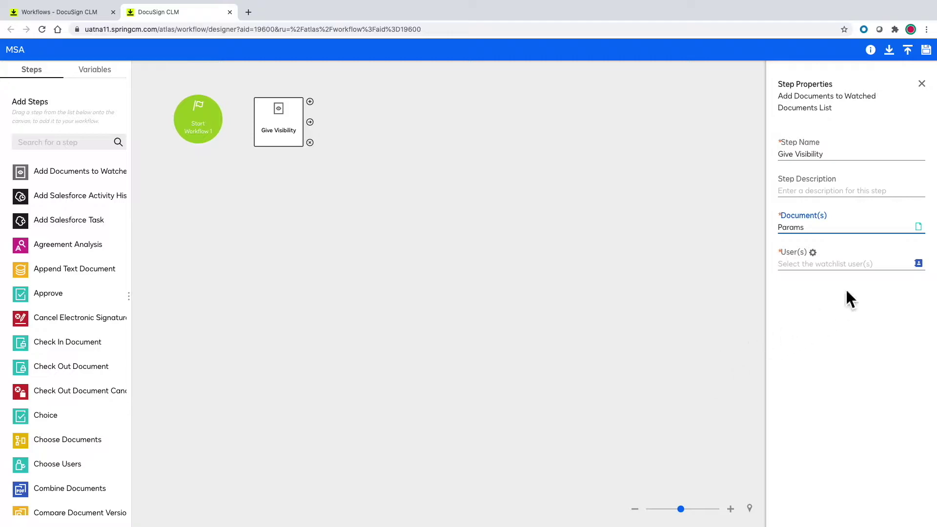
# Set the step's watchlist users to the Submitted By variable.
pyautogui.click(857, 266)
pyautogui.click(473, 319)
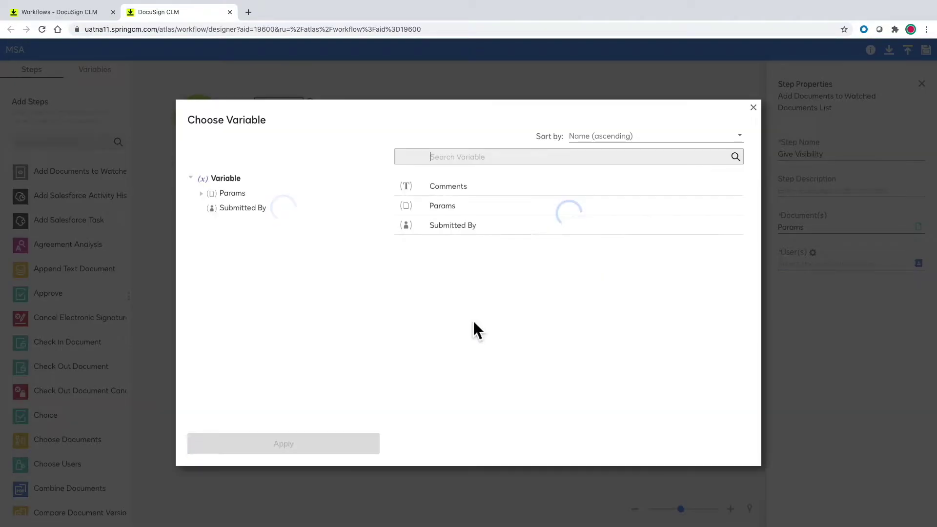
pyautogui.click(414, 229)
pyautogui.click(349, 444)
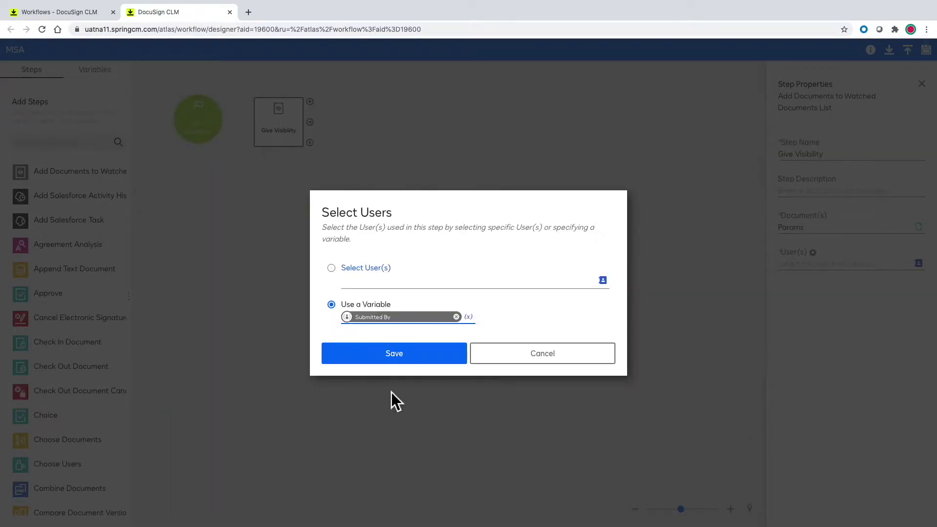
pyautogui.click(434, 360)
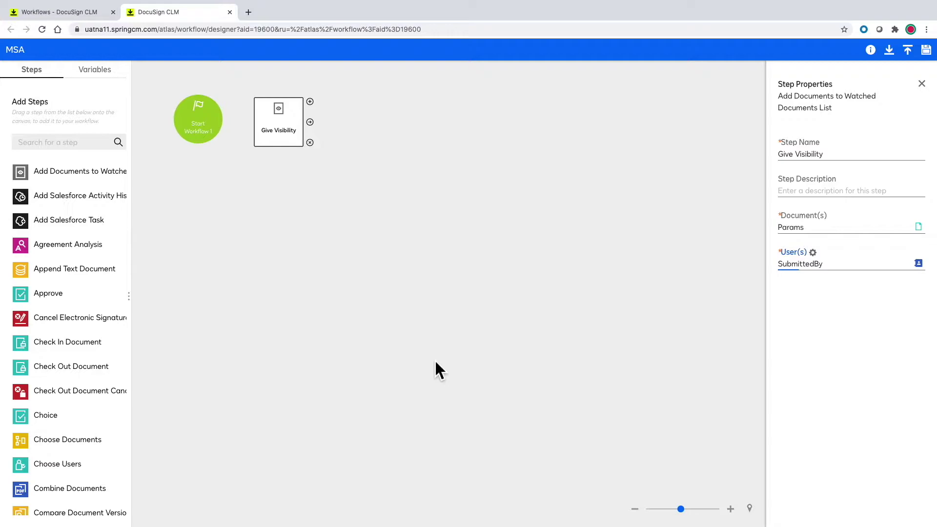
# Add a Choice step linked after Give Visibility, named Legal Review and Routing.
pyautogui.moveTo(45, 415); pyautogui.dragTo(386, 125)
pyautogui.moveTo(223, 122); pyautogui.dragTo(383, 129)
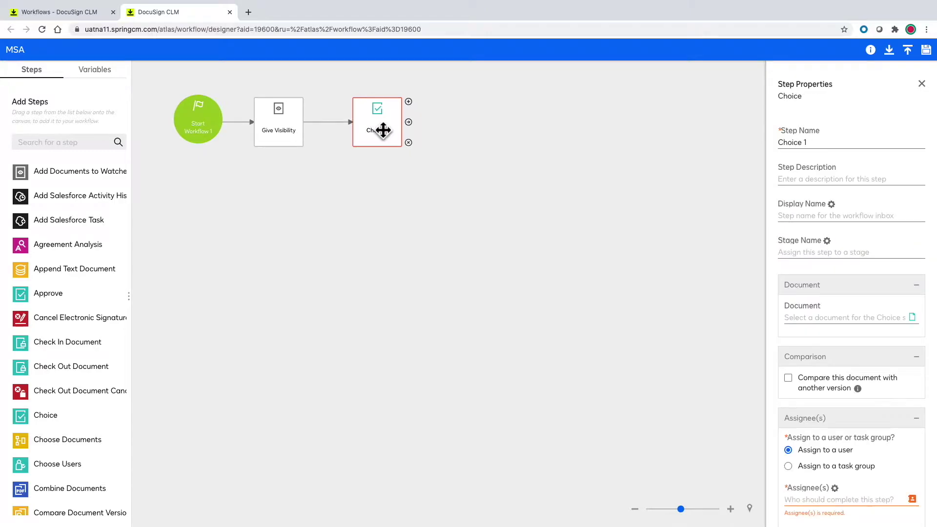
pyautogui.tripleClick(817, 142)
pyautogui.write('Legal Review and Routing')
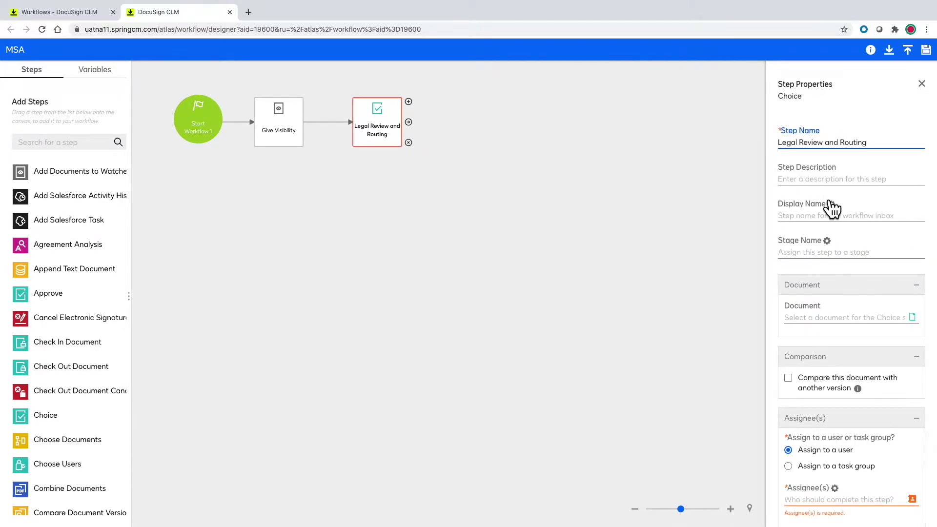
# Set display name 'Please review and route document' and stage name 'Legal Review'.
pyautogui.click(824, 217)
pyautogui.write('P')
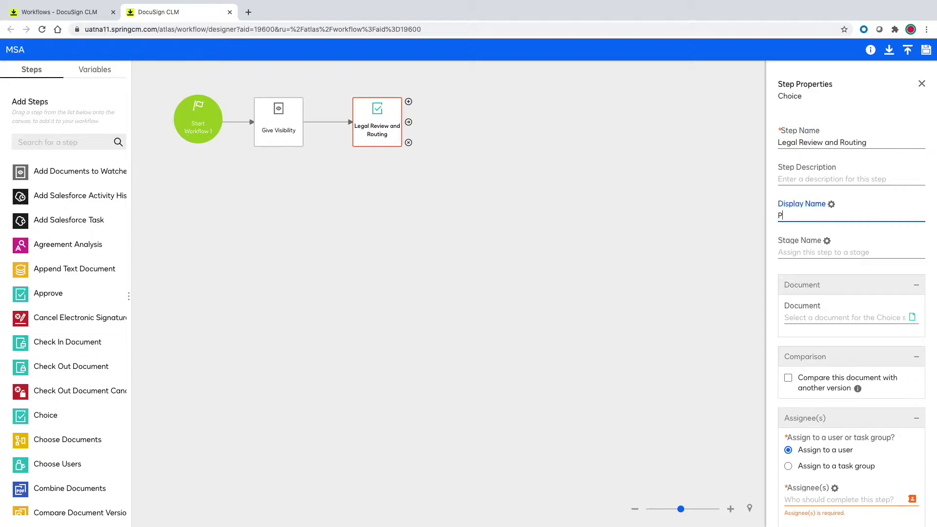
pyautogui.write('lease review and route document')
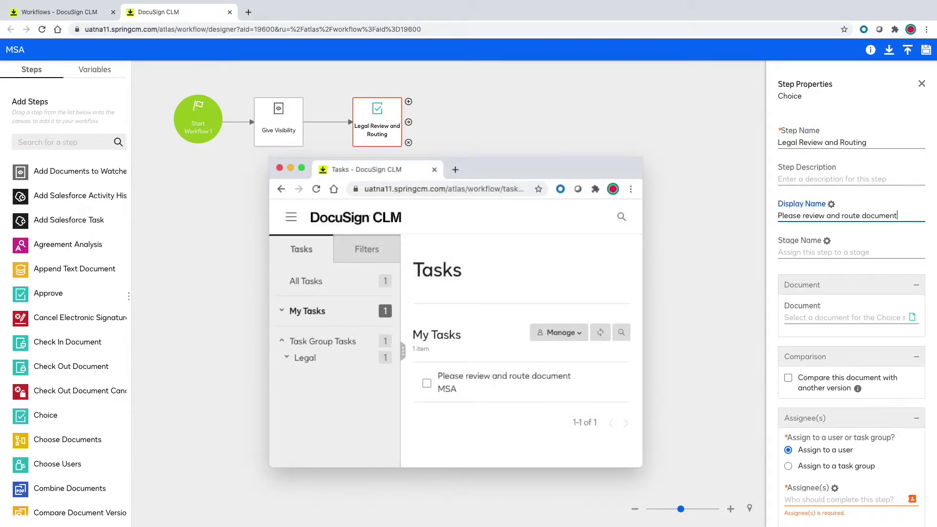
pyautogui.click(812, 253)
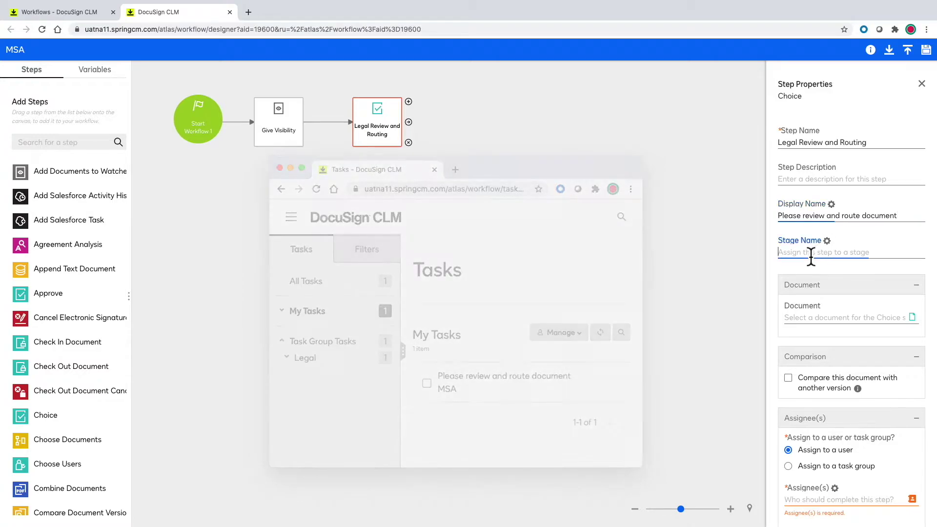
pyautogui.write('Legal Review')
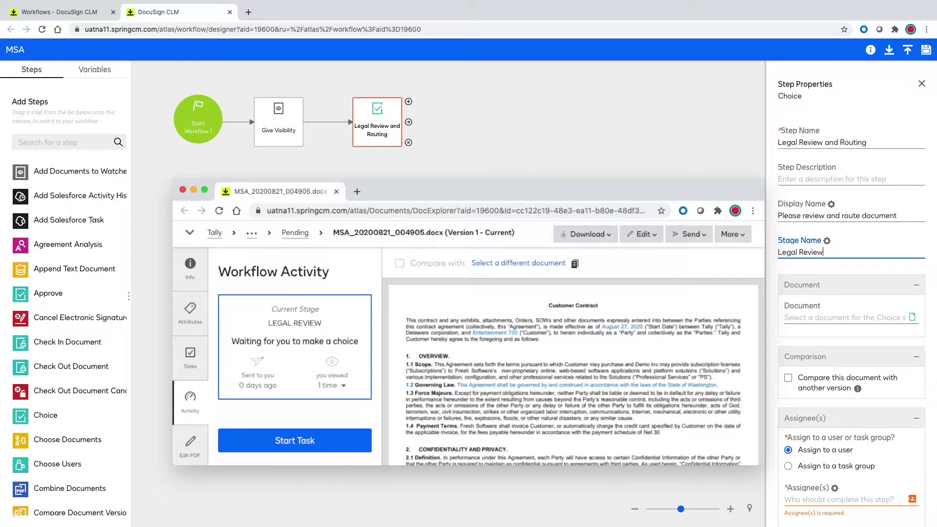
# Set the choice step's document to the Params variable.
pyautogui.click(828, 318)
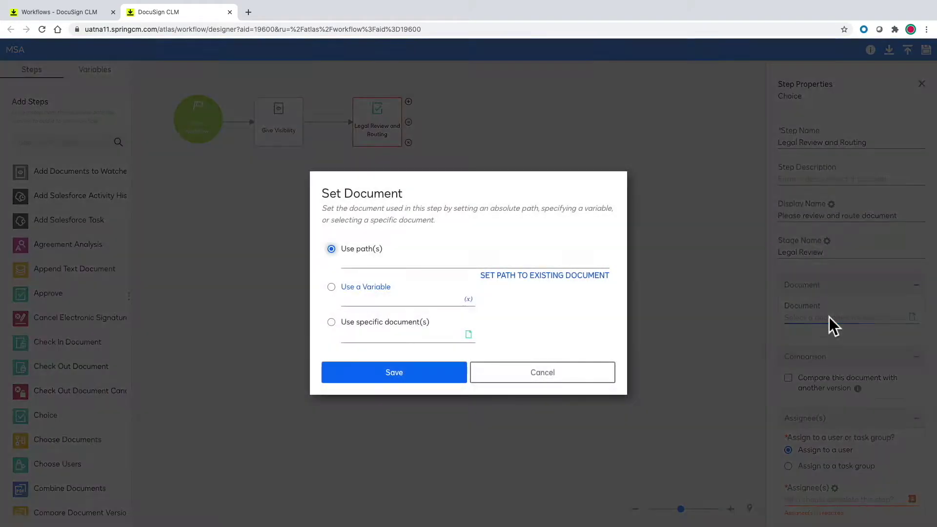
pyautogui.click(468, 298)
pyautogui.click(239, 210)
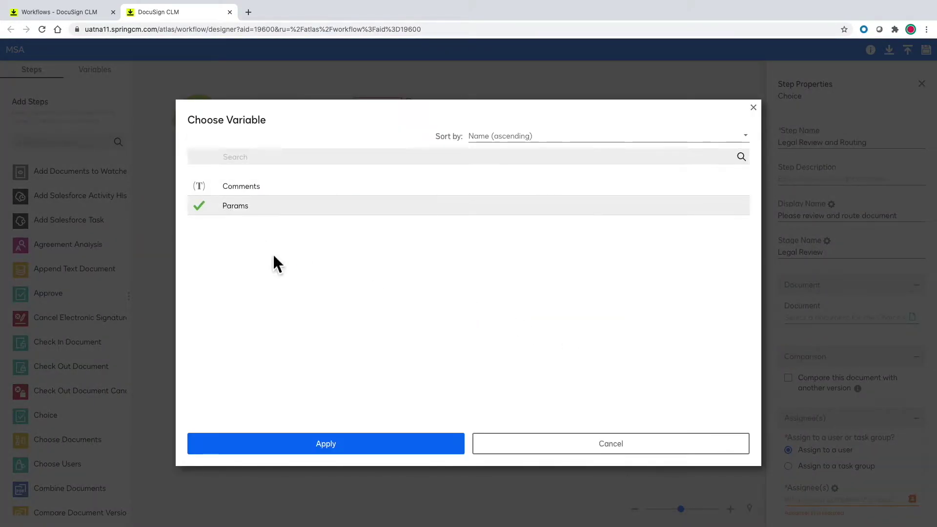
pyautogui.click(378, 451)
pyautogui.click(440, 379)
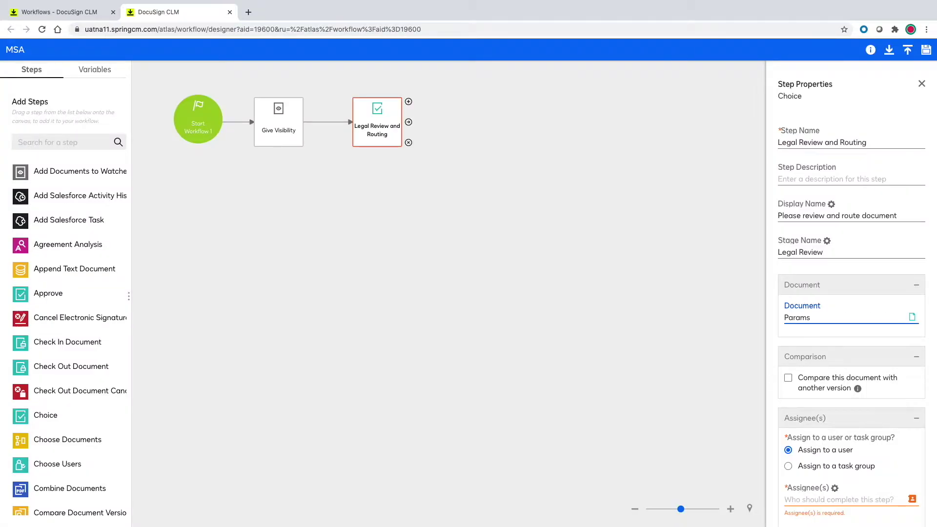
# Assign the step to the Legal task group instead of a user selection.
pyautogui.scroll(-4, 836, 360)
pyautogui.click(912, 313)
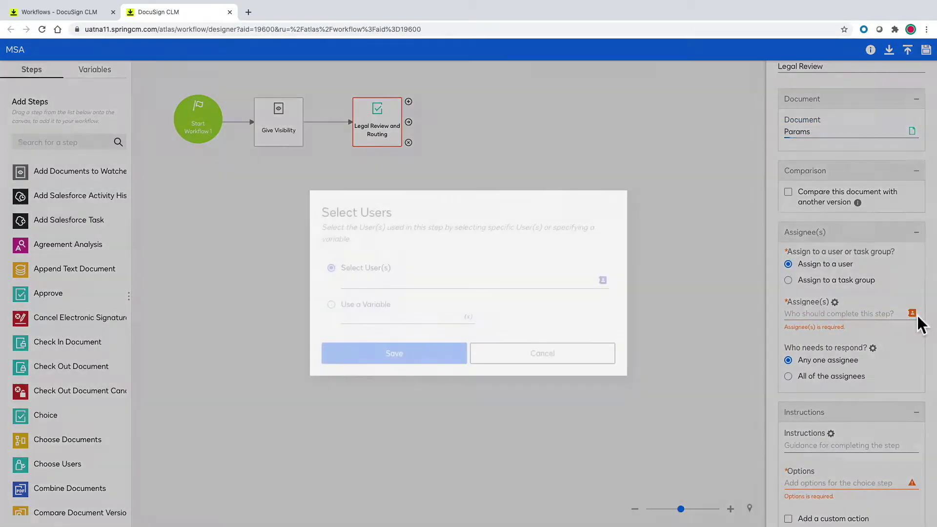
pyautogui.click(603, 280)
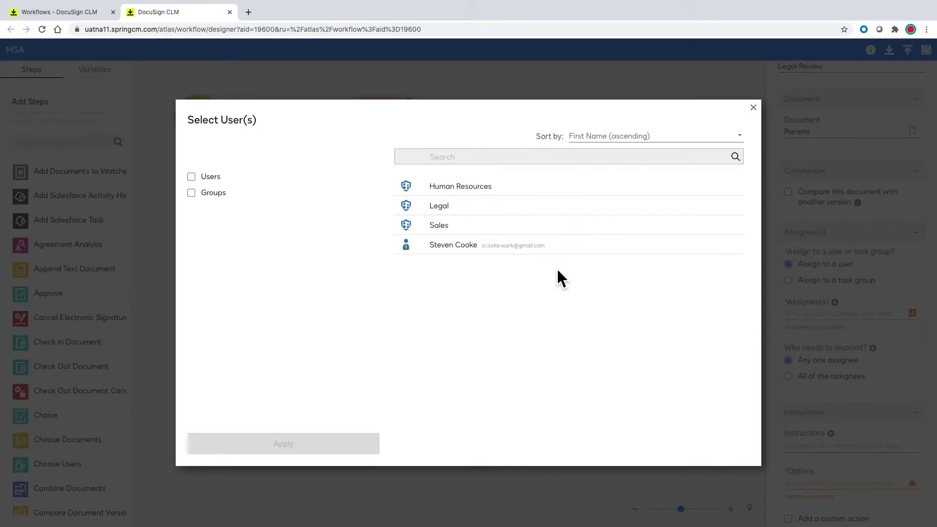
pyautogui.click(440, 208)
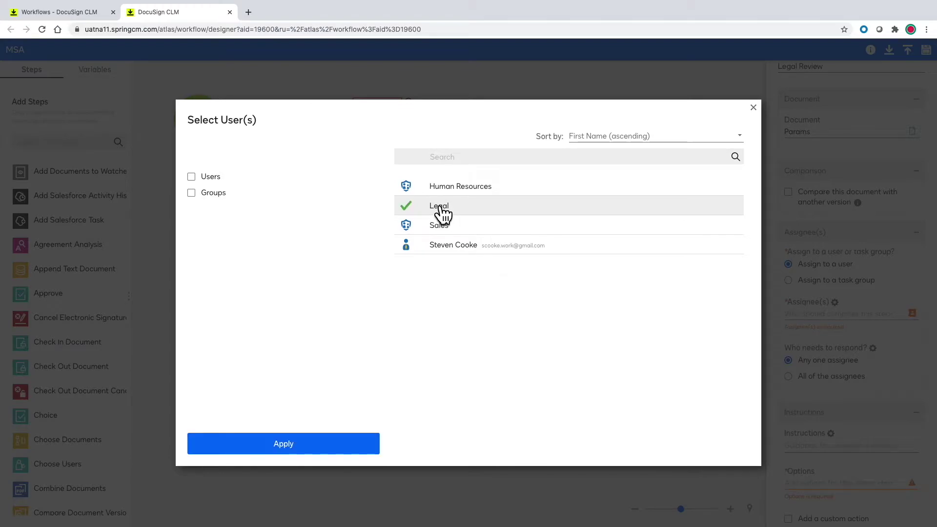
pyautogui.click(349, 446)
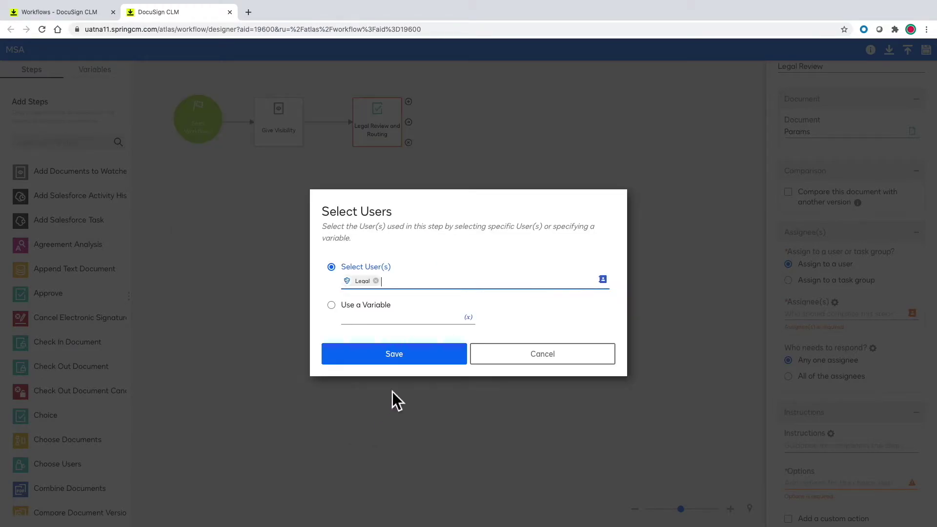
pyautogui.click(517, 360)
pyautogui.click(788, 280)
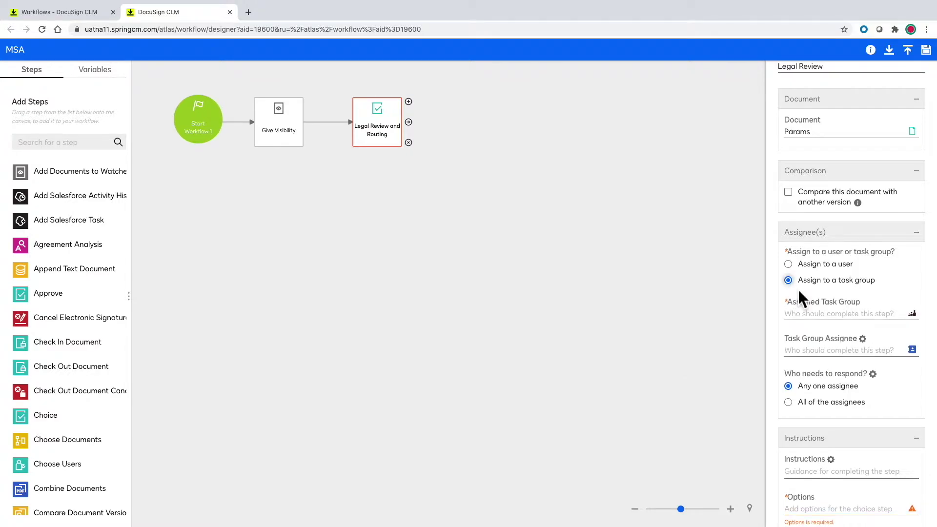
pyautogui.click(912, 313)
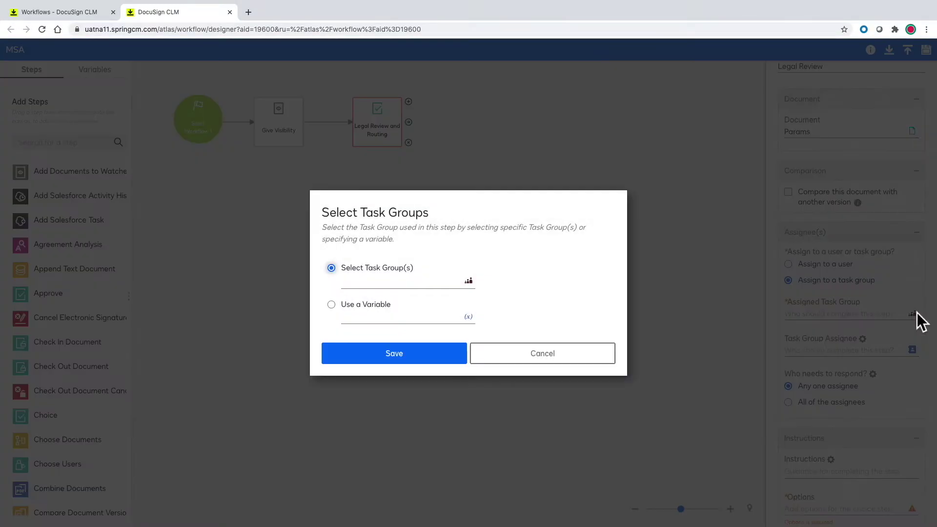
pyautogui.click(469, 281)
pyautogui.click(407, 188)
pyautogui.click(367, 430)
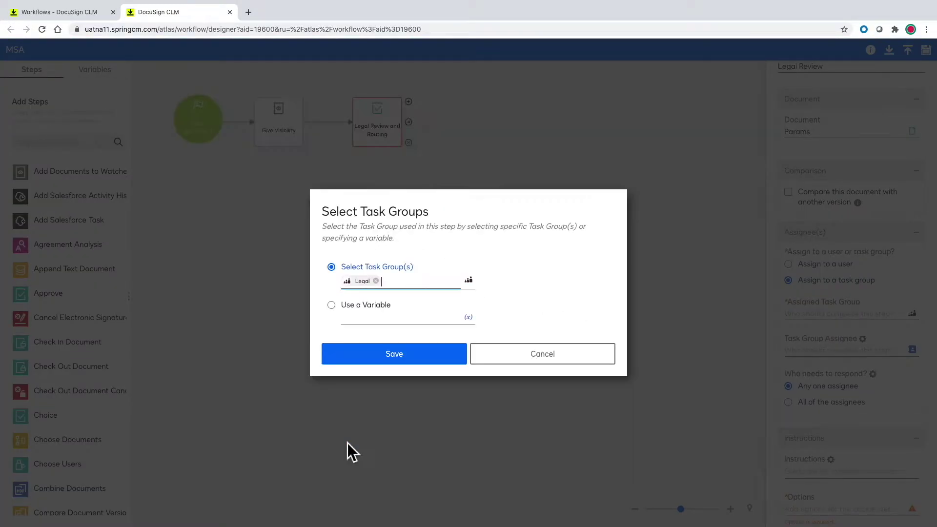
pyautogui.click(415, 360)
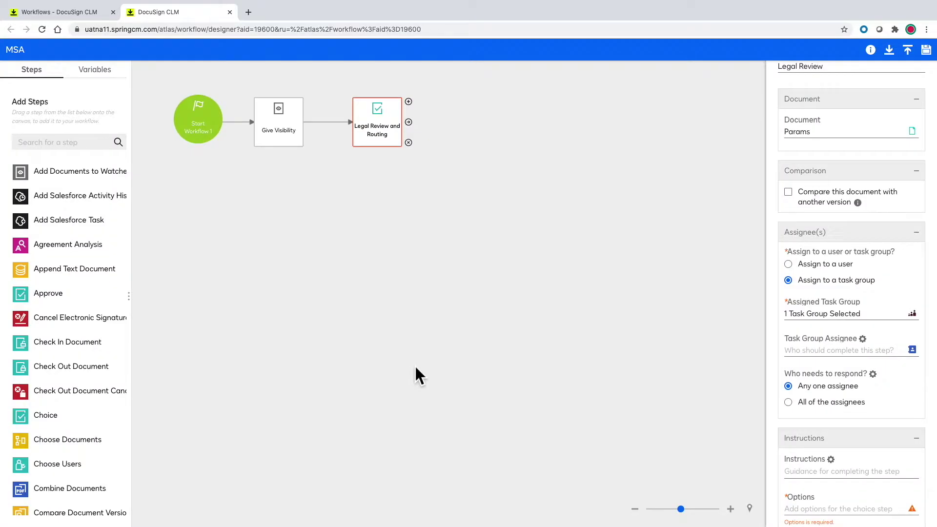
# Choose one reviewer user as the task group assignee.
pyautogui.click(910, 350)
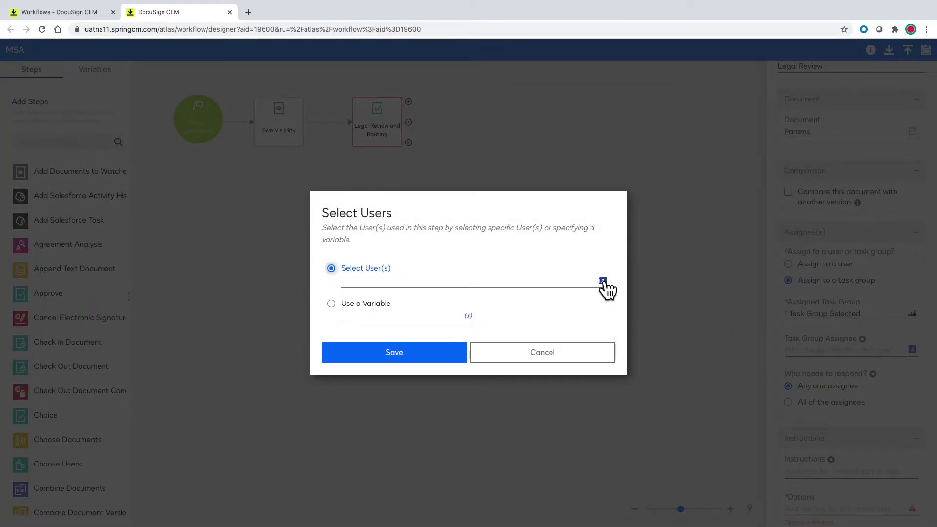
pyautogui.click(603, 282)
pyautogui.click(421, 248)
pyautogui.click(348, 451)
pyautogui.click(443, 356)
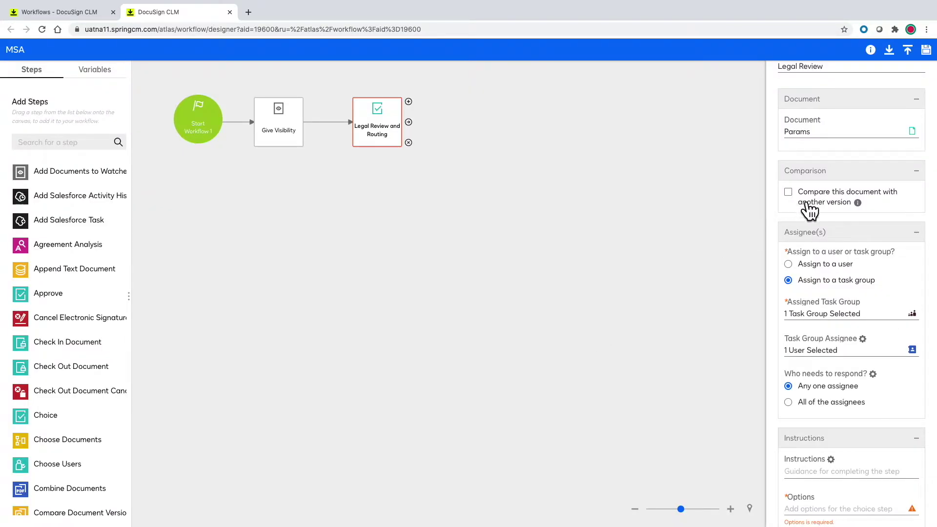
# Add options 'Ready for External Review' and 'Ready for Signature', and enable Link to next step.
pyautogui.moveTo(858, 204)
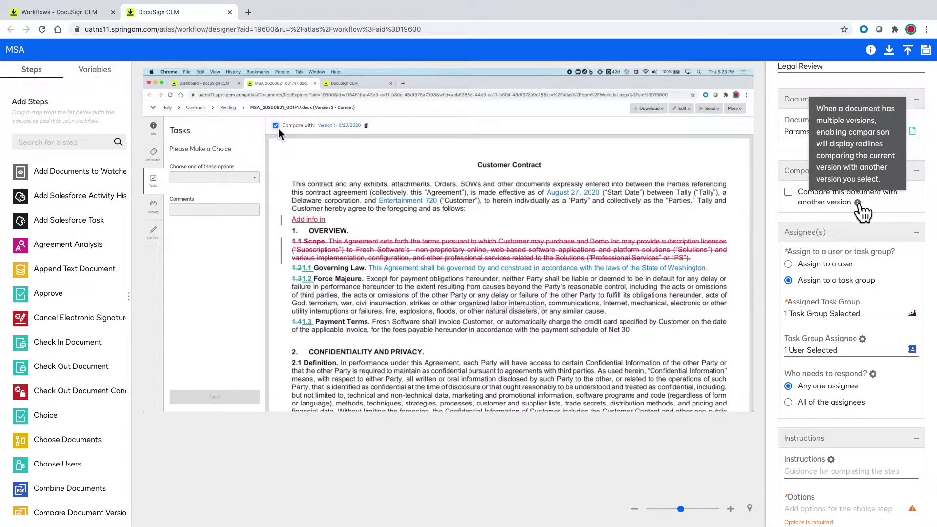
pyautogui.scroll(-4, 885, 400)
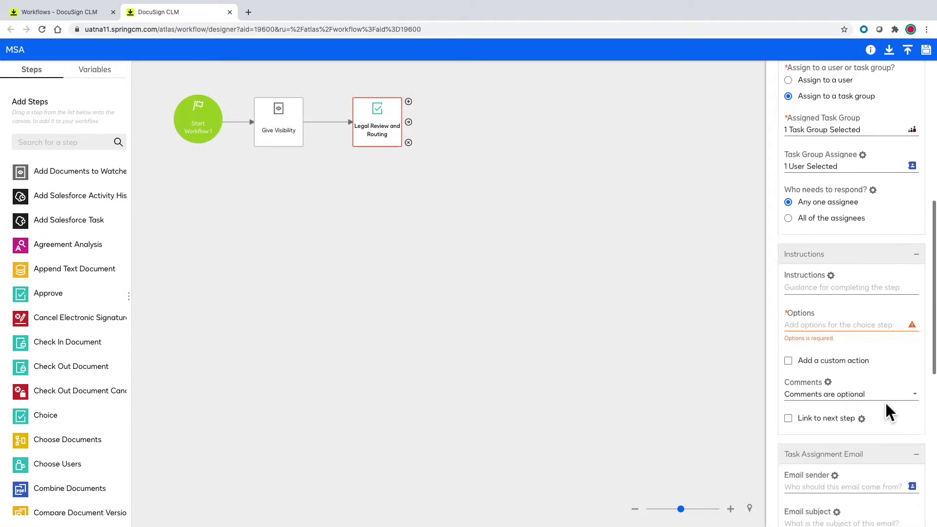
pyautogui.click(828, 320)
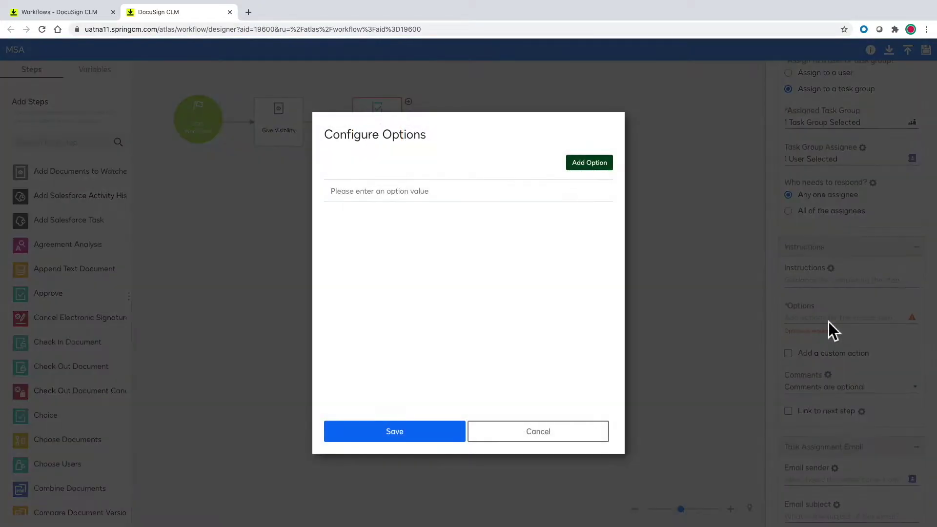
pyautogui.click(402, 195)
pyautogui.write('Ready for External Review')
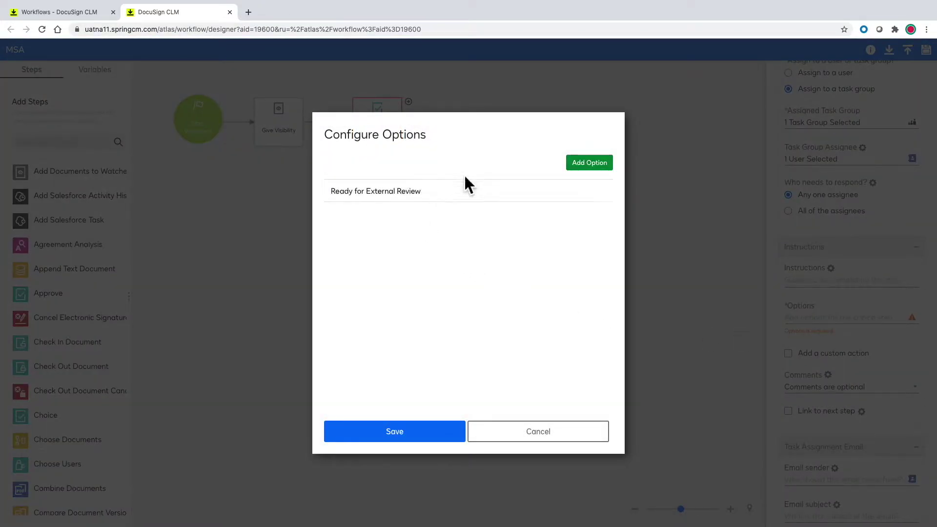
pyautogui.click(576, 165)
pyautogui.write('Ready for Signature')
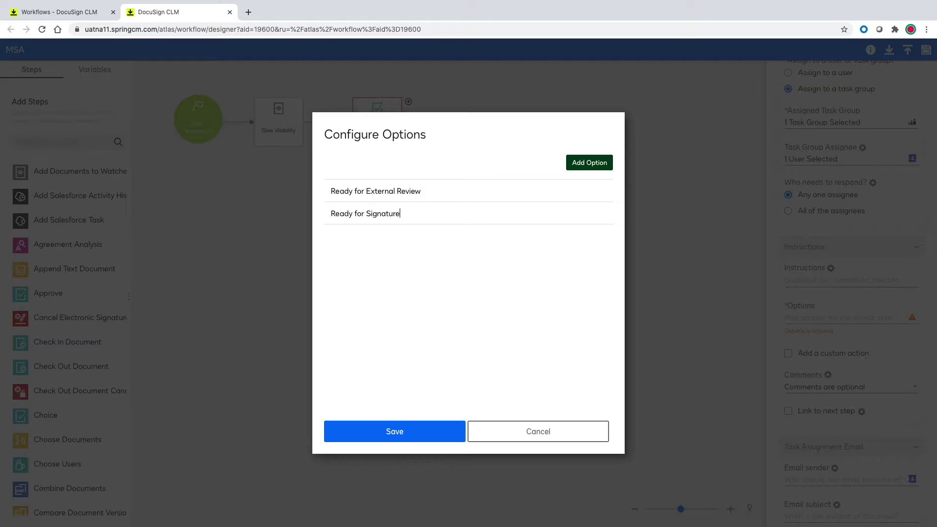
pyautogui.click(429, 436)
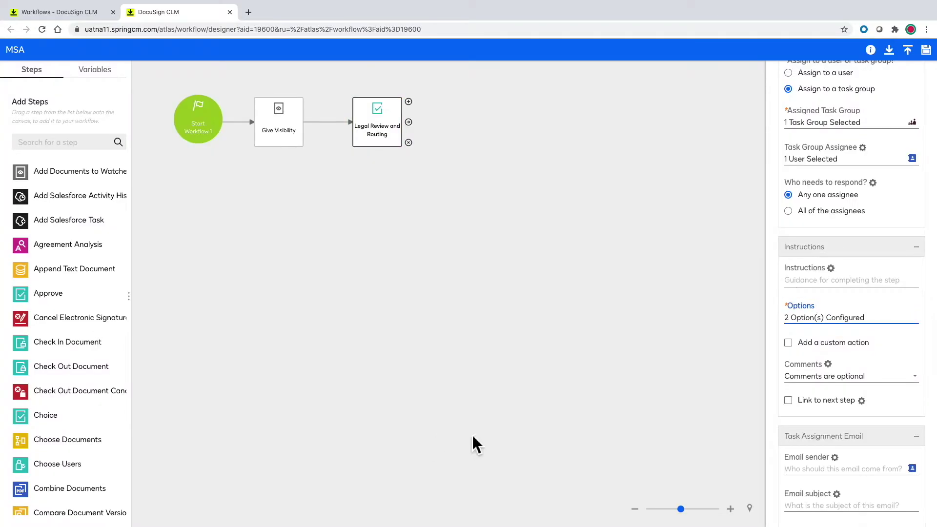
pyautogui.click(788, 401)
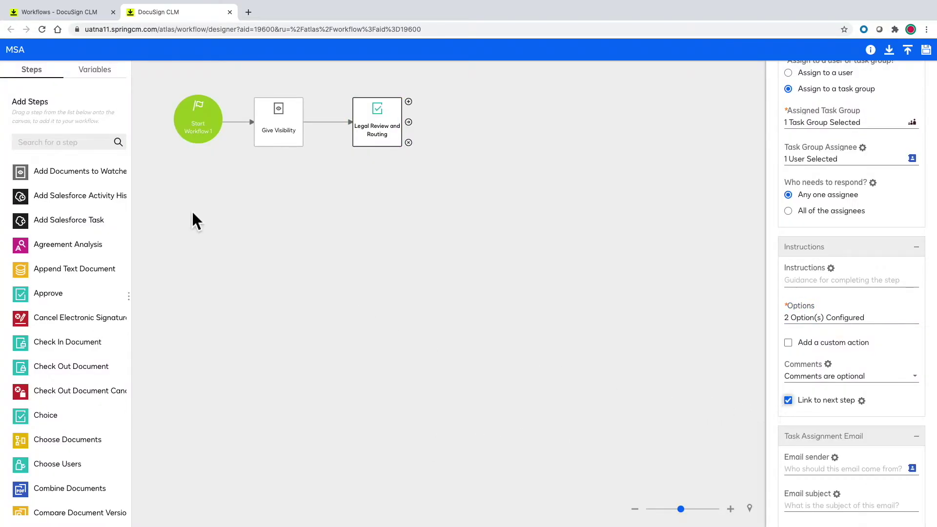
pyautogui.click(68, 144)
# Add Review and Send for External Review on the Ready for External Review link, plus a Wait for External Review step.
pyautogui.write('review')
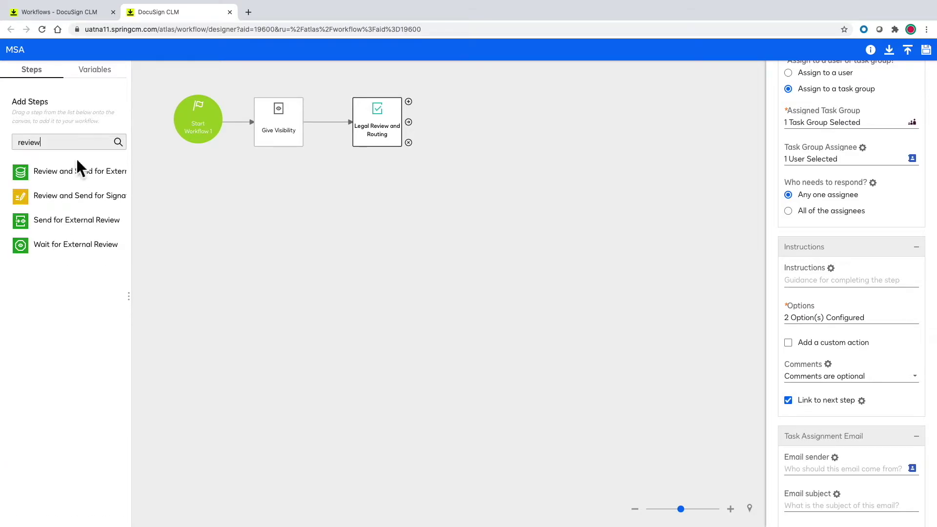
pyautogui.moveTo(78, 168); pyautogui.dragTo(488, 130)
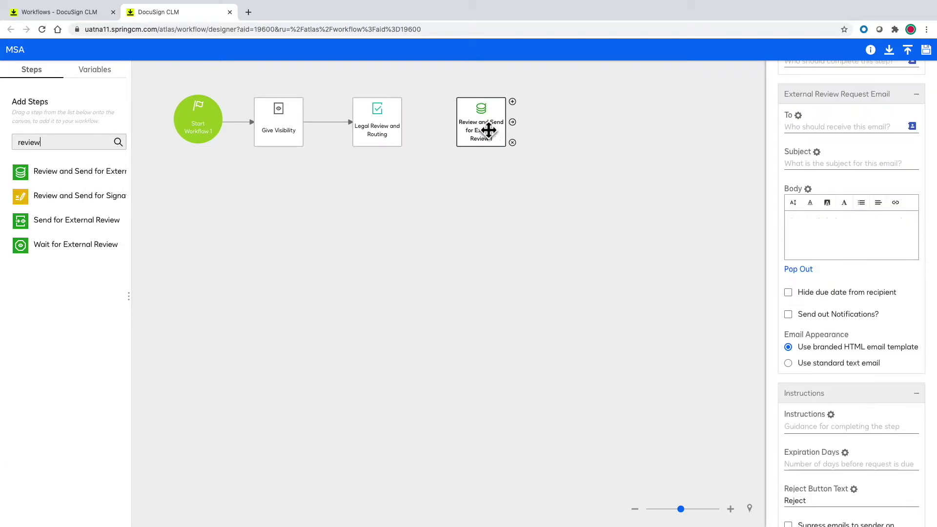
pyautogui.moveTo(408, 129); pyautogui.dragTo(458, 129)
pyautogui.click(443, 129)
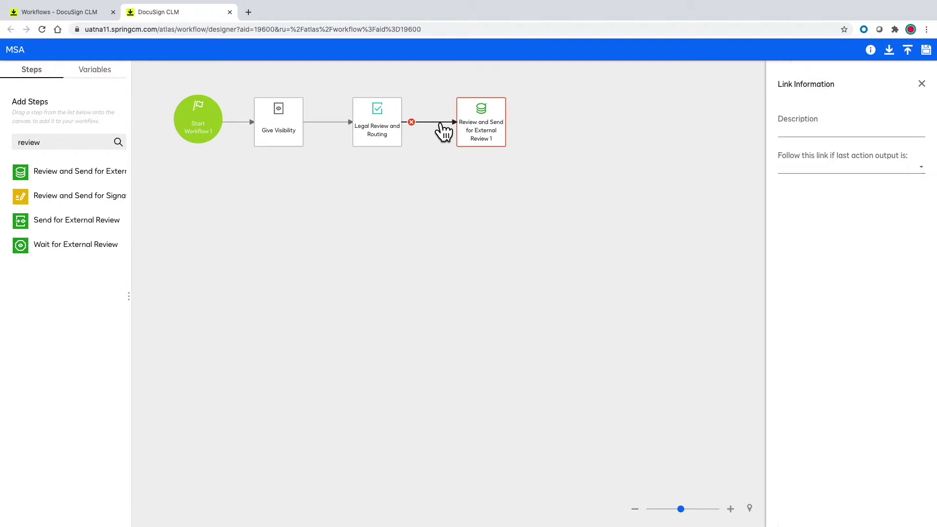
pyautogui.click(811, 171)
pyautogui.click(830, 215)
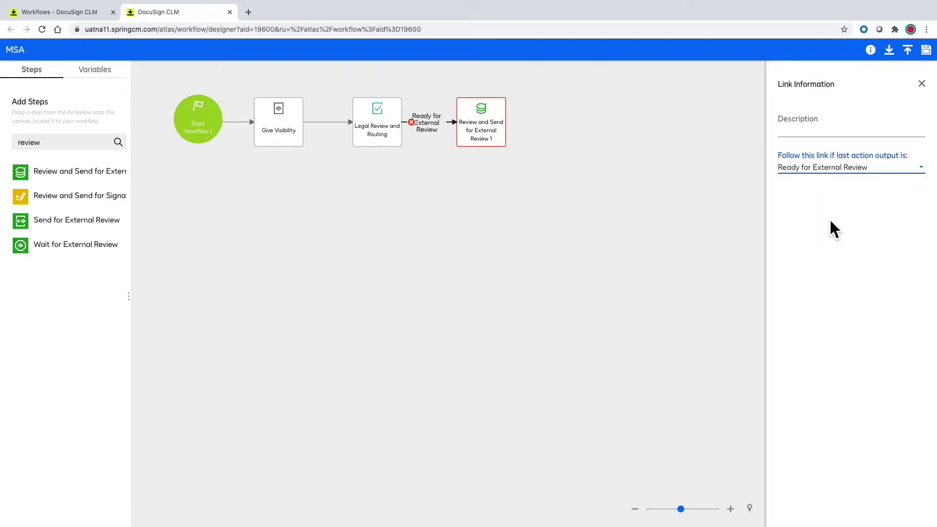
pyautogui.moveTo(100, 245); pyautogui.dragTo(572, 127)
# Rename the send step Choose External Reviewer, using that name as display and stage name.
pyautogui.click(497, 125)
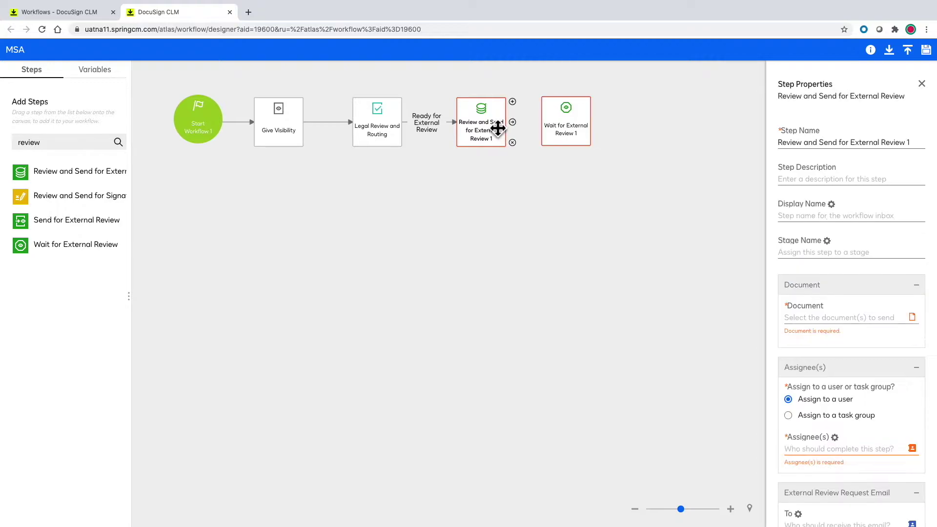
pyautogui.tripleClick(823, 145)
pyautogui.write('Choose External Reviewer')
pyautogui.hotkey('ctrl', 'a')
pyautogui.hotkey('ctrl', 'c')
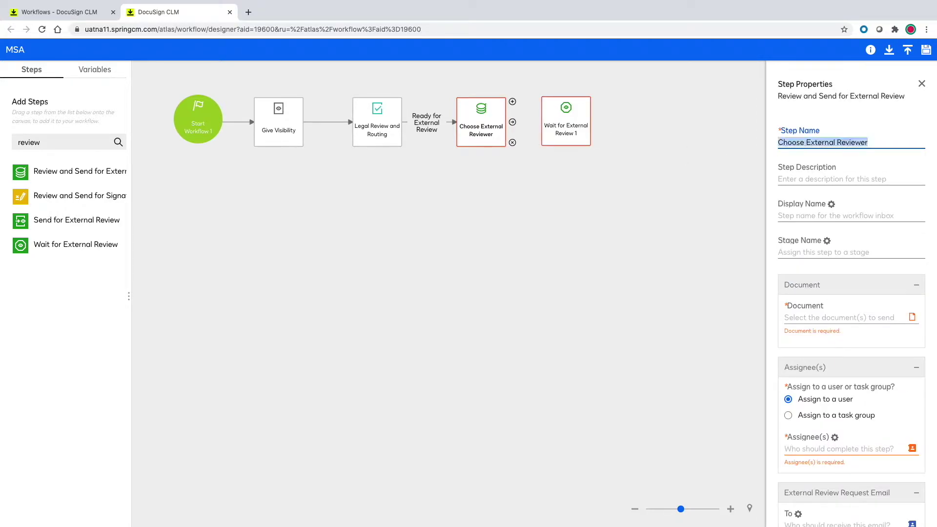
pyautogui.click(809, 216)
pyautogui.hotkey('ctrl', 'v')
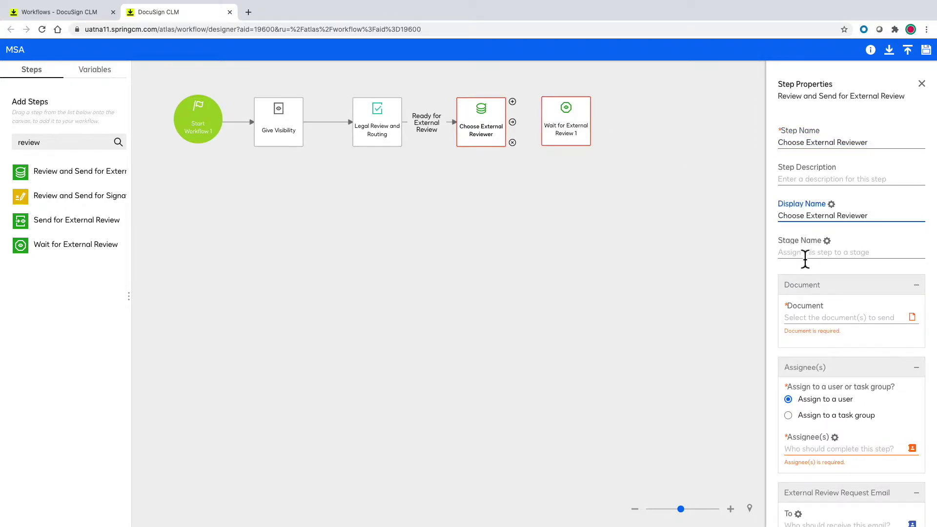
pyautogui.click(805, 257)
pyautogui.hotkey('ctrl', 'v')
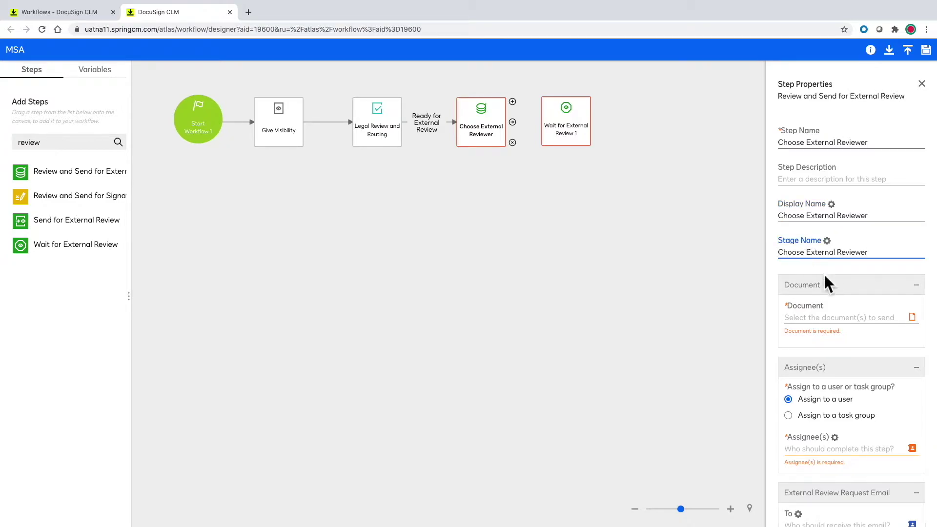
# Set the step's document to Params and its assignee to SubmittedBy.
pyautogui.click(839, 320)
pyautogui.click(468, 300)
pyautogui.click(244, 205)
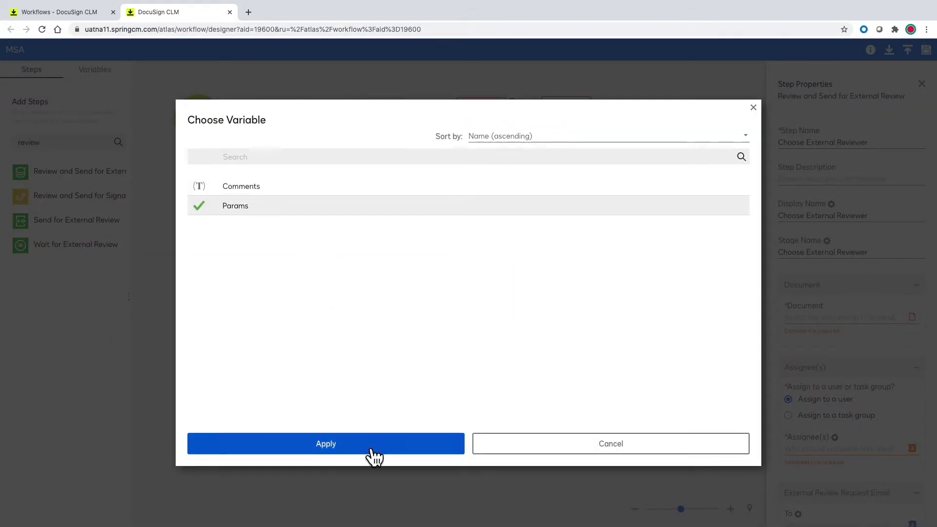
pyautogui.click(369, 445)
pyautogui.click(450, 379)
pyautogui.click(868, 441)
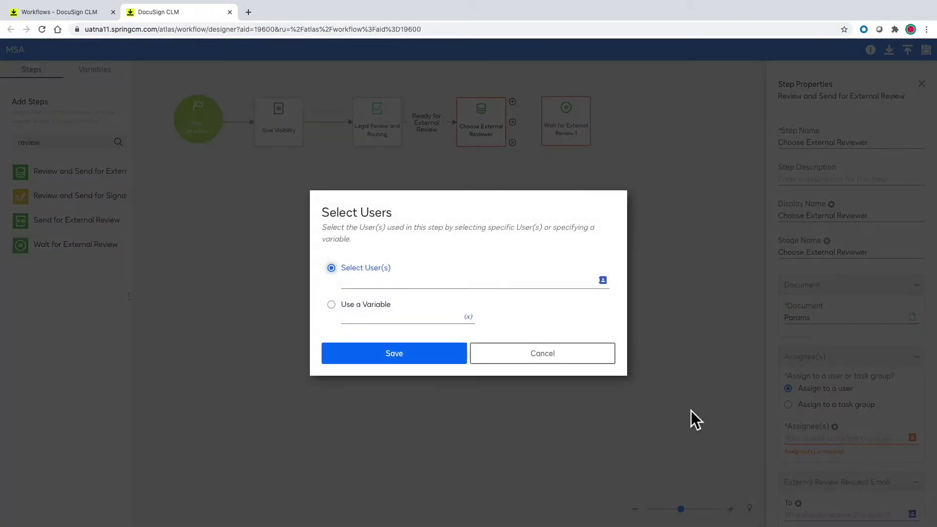
pyautogui.click(465, 319)
pyautogui.click(439, 225)
pyautogui.click(356, 443)
pyautogui.click(449, 354)
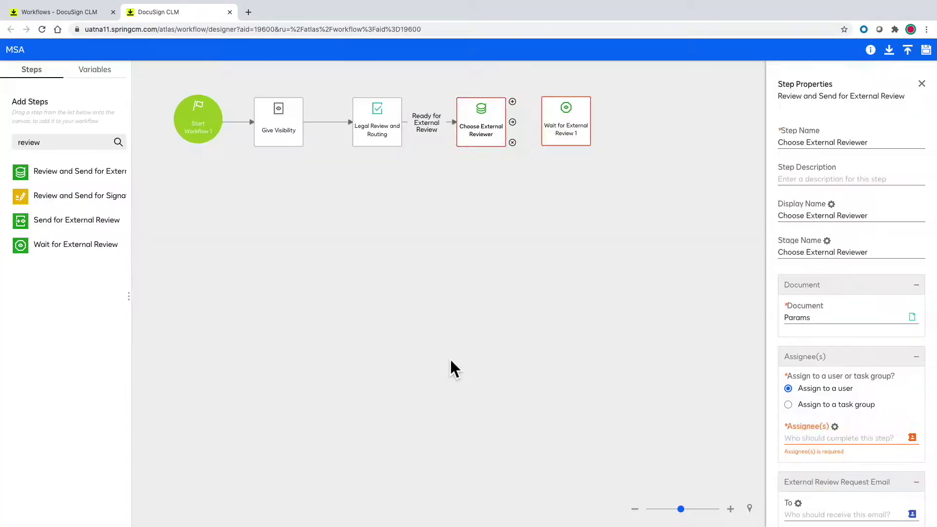
# Enter subject 'MSA for Review' and body 'Please review!', then connect it to the wait step.
pyautogui.scroll(-4, 771, 346)
pyautogui.click(824, 322)
pyautogui.write('MSA for Review')
pyautogui.click(829, 382)
pyautogui.write('Please review!!')
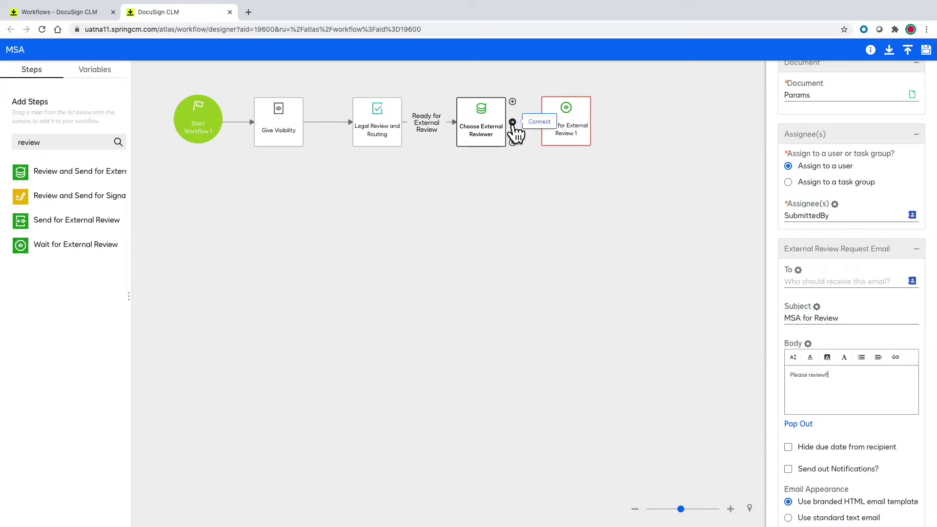
pyautogui.moveTo(512, 121); pyautogui.dragTo(572, 131)
# Rename the wait step External Review and use it as the stage name.
pyautogui.click(571, 131)
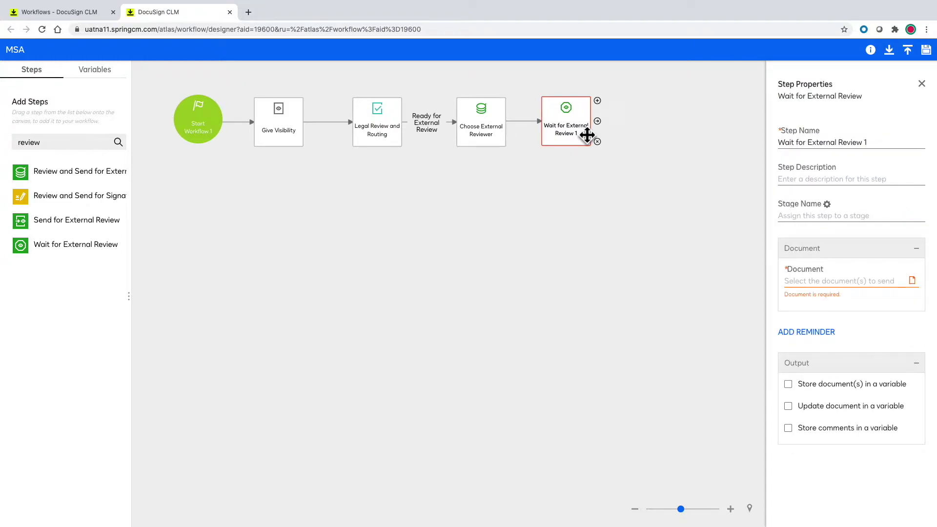
pyautogui.moveTo(867, 143); pyautogui.dragTo(774, 143)
pyautogui.write('External Re')
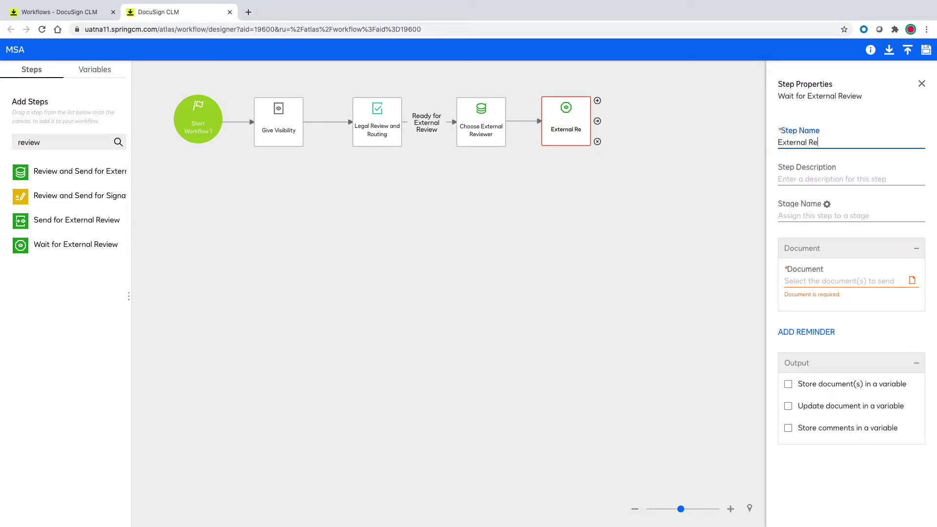
pyautogui.write('view')
pyautogui.click(797, 220)
pyautogui.hotkey('ctrl', 'v')
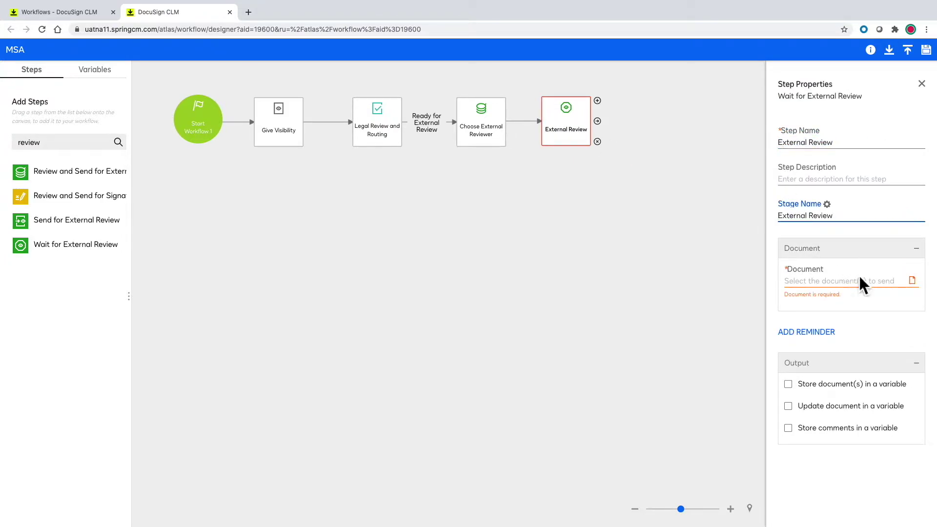
# Set the wait step's document to Params and add a Review and Send for Signature step.
pyautogui.click(861, 282)
pyautogui.click(473, 298)
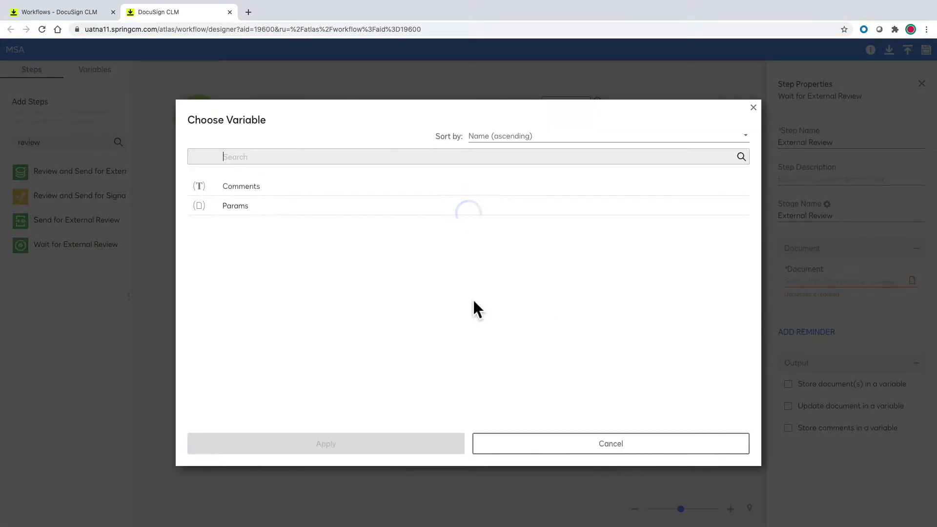
pyautogui.click(242, 211)
pyautogui.click(353, 444)
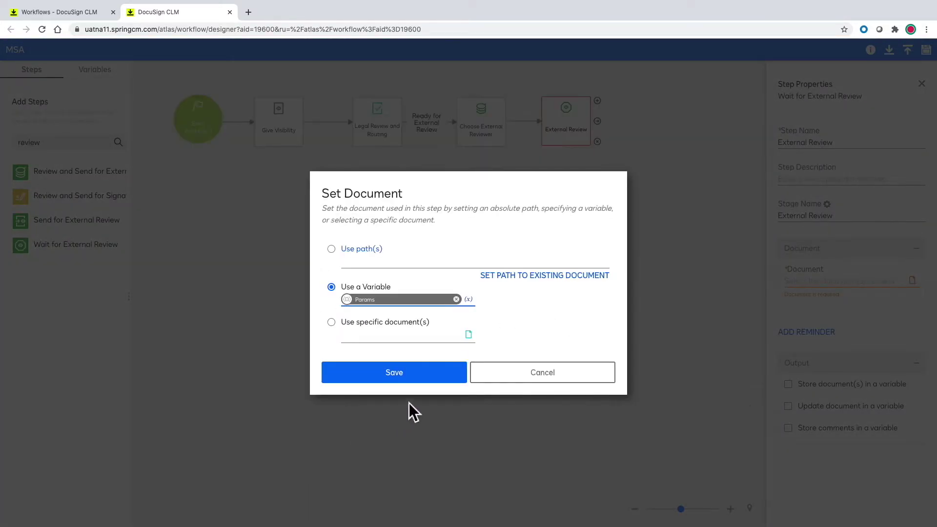
pyautogui.click(444, 377)
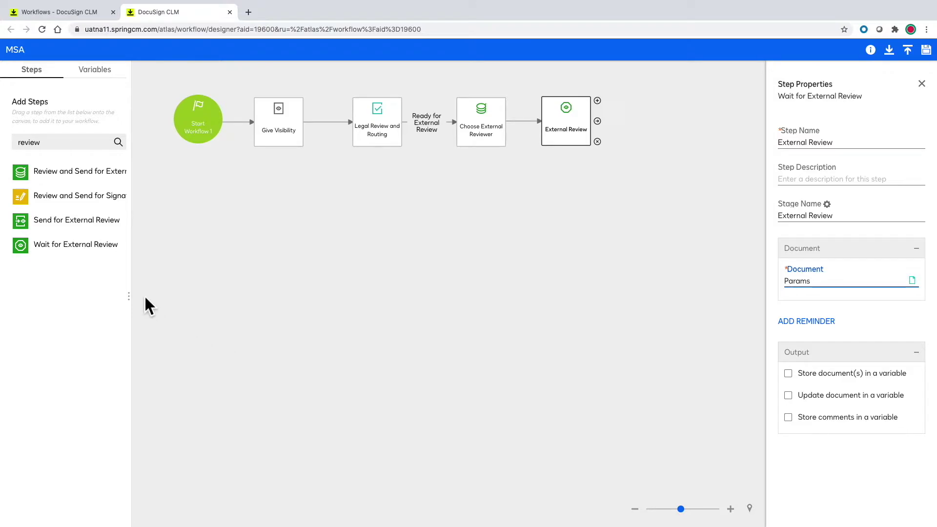
pyautogui.moveTo(78, 196)
pyautogui.mouseDown()
pyautogui.moveTo(282, 210)
pyautogui.moveTo(383, 232)
pyautogui.mouseUp()
# Place the signature step under Legal Review, named Choose Signers and Tag for display and stage.
pyautogui.moveTo(382, 146); pyautogui.dragTo(383, 213)
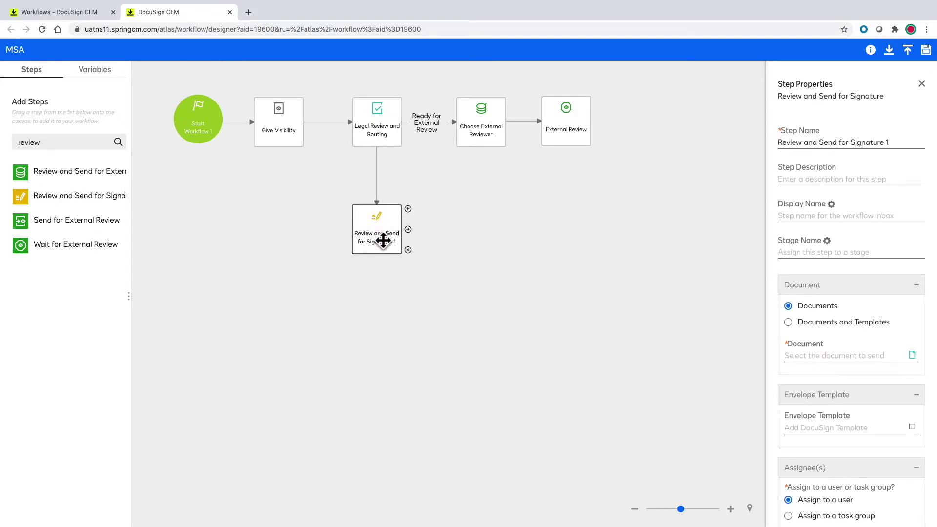
pyautogui.tripleClick(815, 144)
pyautogui.write('Choose Signers and Tag')
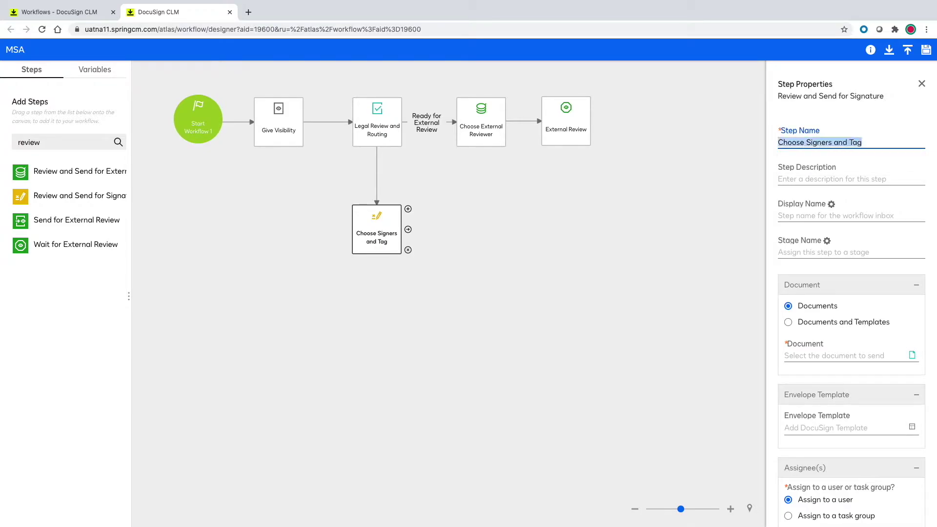
pyautogui.click(807, 211)
pyautogui.hotkey('ctrl', 'v')
pyautogui.click(806, 254)
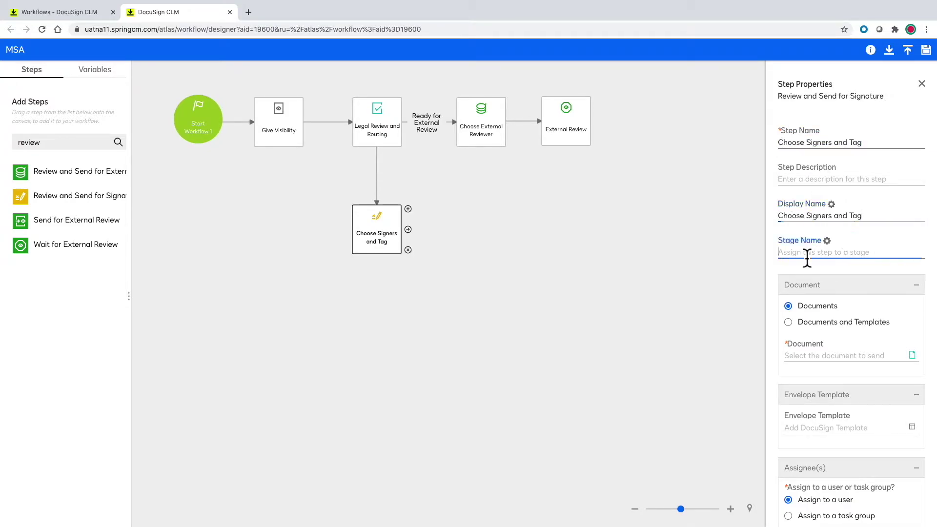
pyautogui.hotkey('ctrl', 'v')
# Set the signature step's document to Params and its assignee to SubmittedBy.
pyautogui.click(843, 360)
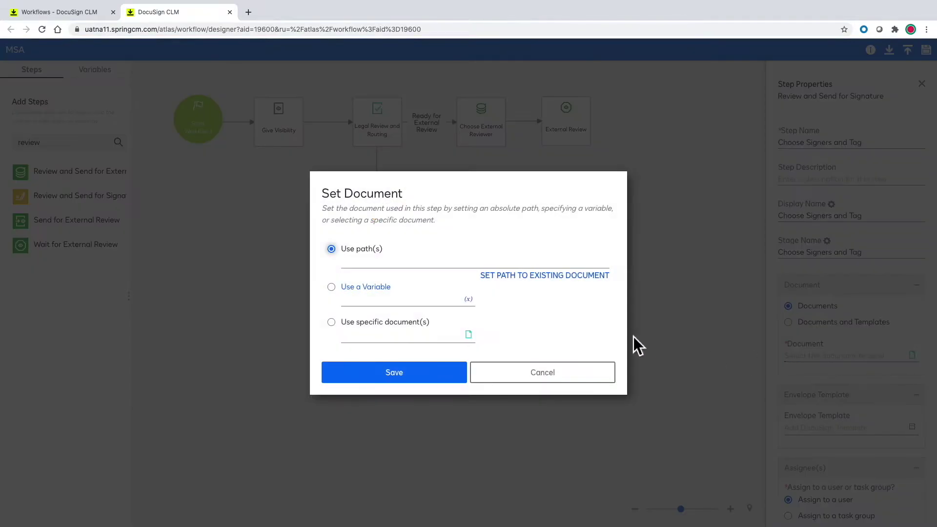
pyautogui.click(473, 300)
pyautogui.click(220, 210)
pyautogui.click(351, 446)
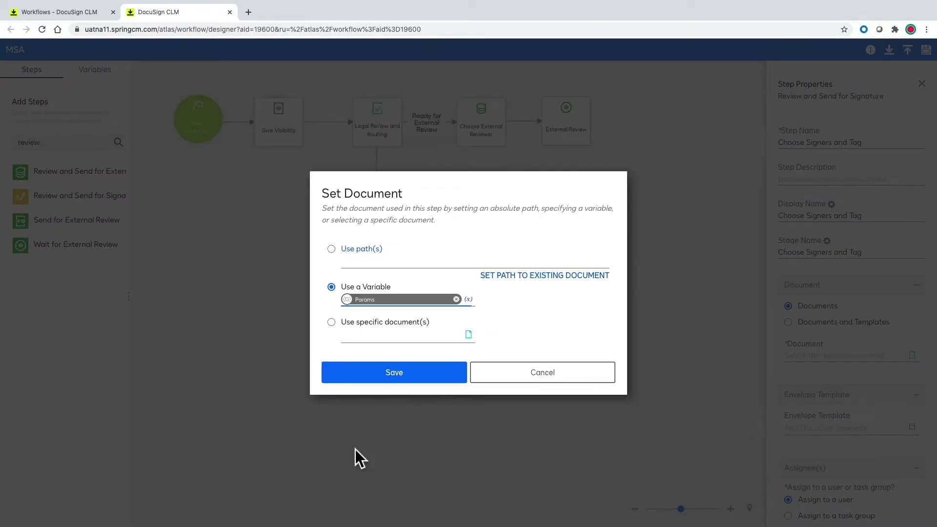
pyautogui.click(424, 377)
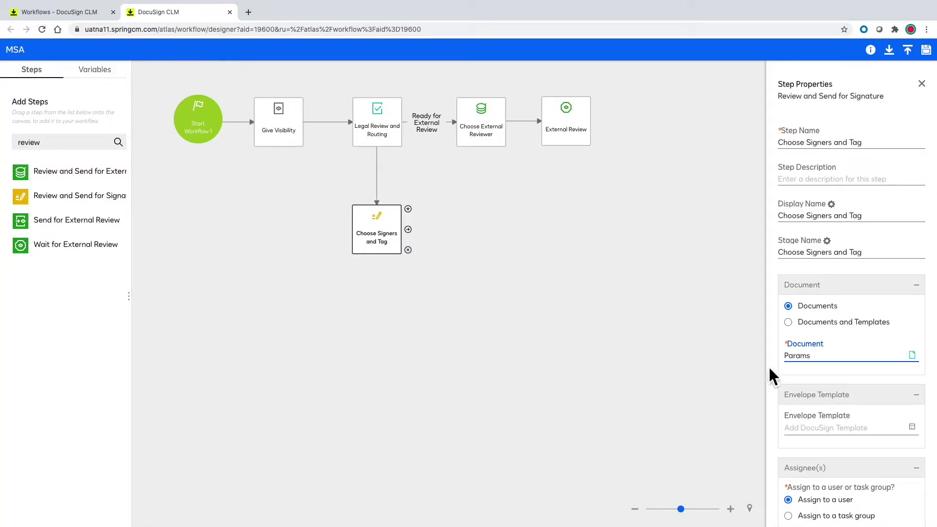
pyautogui.scroll(-4, 771, 370)
pyautogui.click(911, 362)
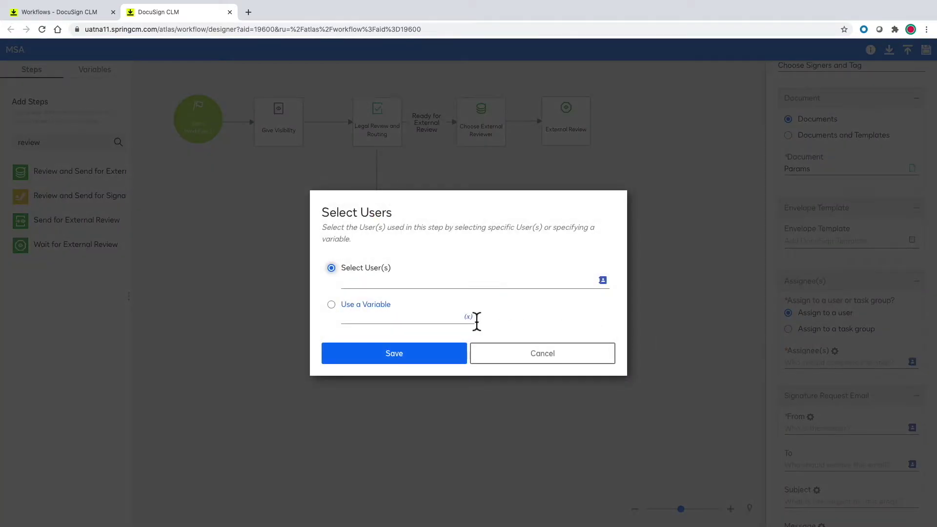
pyautogui.click(469, 316)
pyautogui.click(424, 219)
pyautogui.click(374, 441)
pyautogui.click(441, 358)
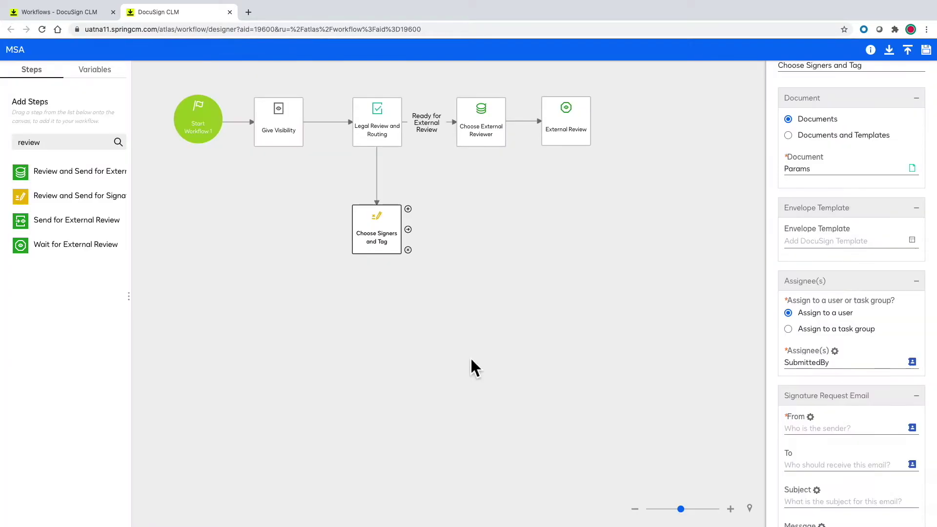
# Send from SubmittedBy with subject 'MSA for Signature' and message 'Please sign!!'.
pyautogui.scroll(-3, 780, 361)
pyautogui.click(912, 298)
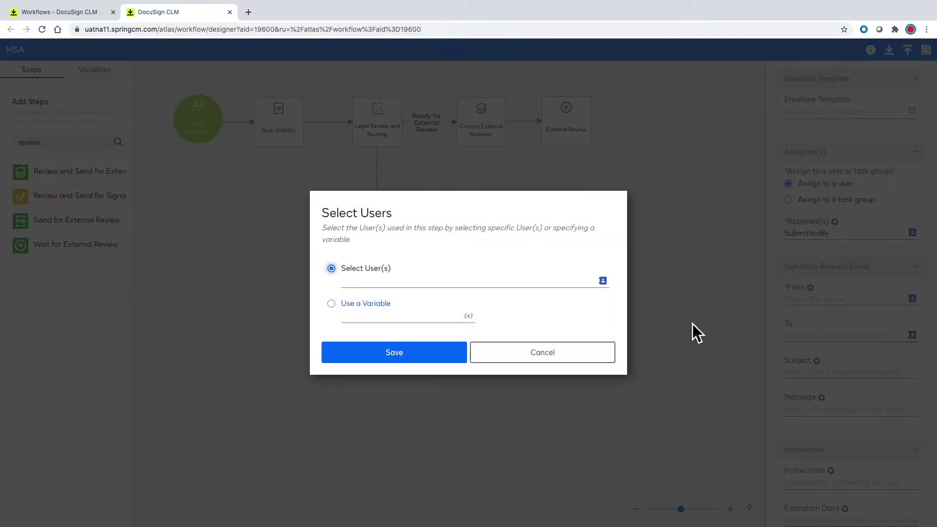
pyautogui.click(469, 316)
pyautogui.click(424, 222)
pyautogui.click(361, 442)
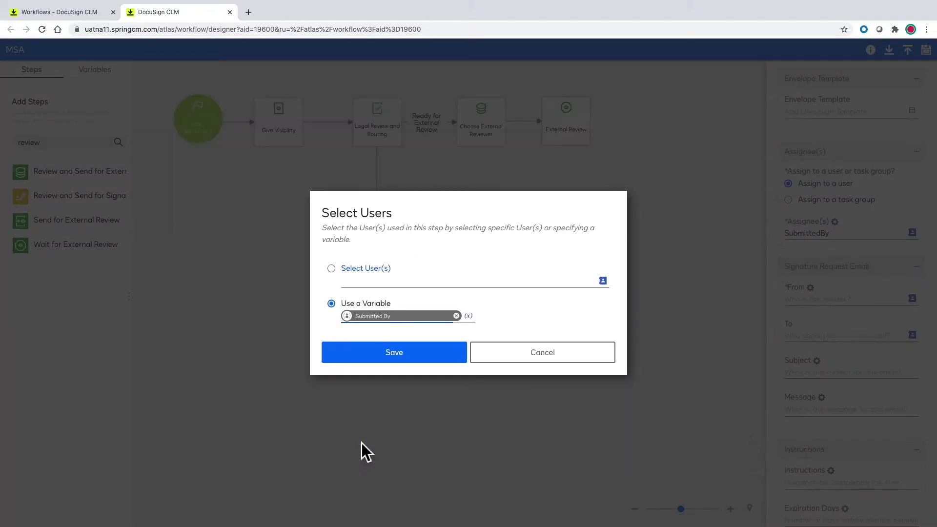
pyautogui.click(454, 354)
pyautogui.click(801, 375)
pyautogui.write('MSA for Signature')
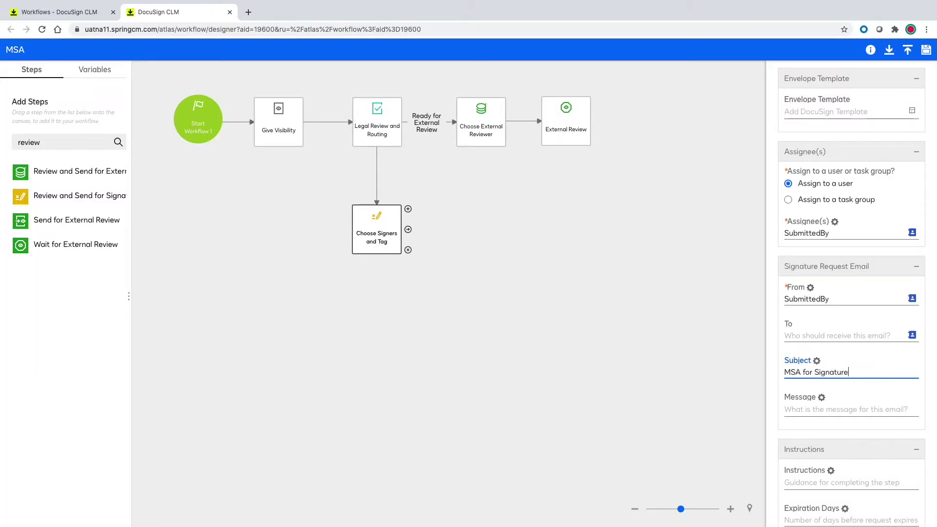
pyautogui.click(801, 414)
pyautogui.write('Please sign!!')
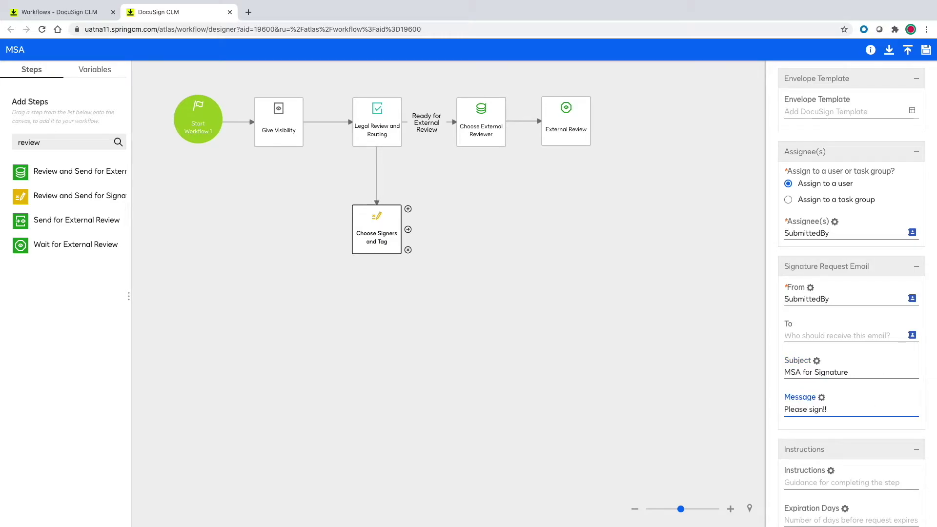
pyautogui.doubleClick(53, 142)
# Add a Wait for Signature step named 'Out for Signature', with the same text as its stage name.
pyautogui.write('wait')
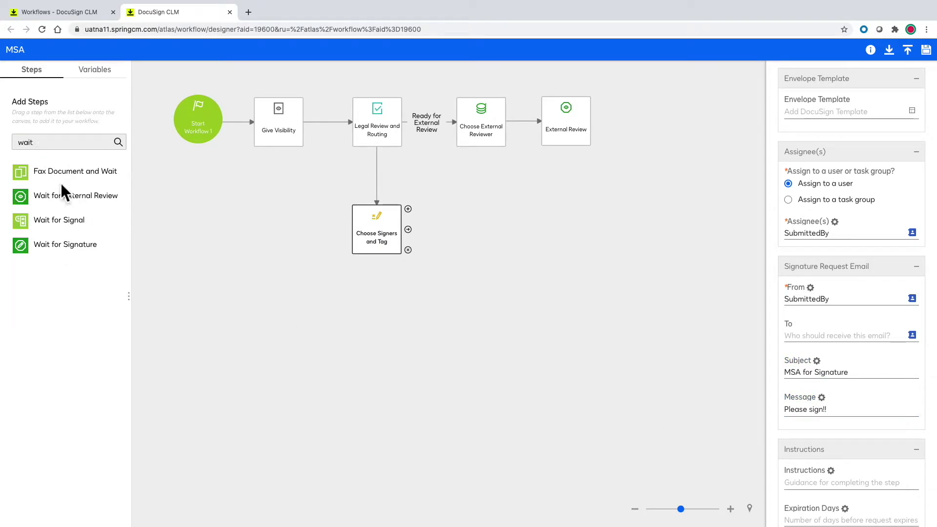
pyautogui.moveTo(63, 244); pyautogui.dragTo(382, 320)
pyautogui.click(867, 147)
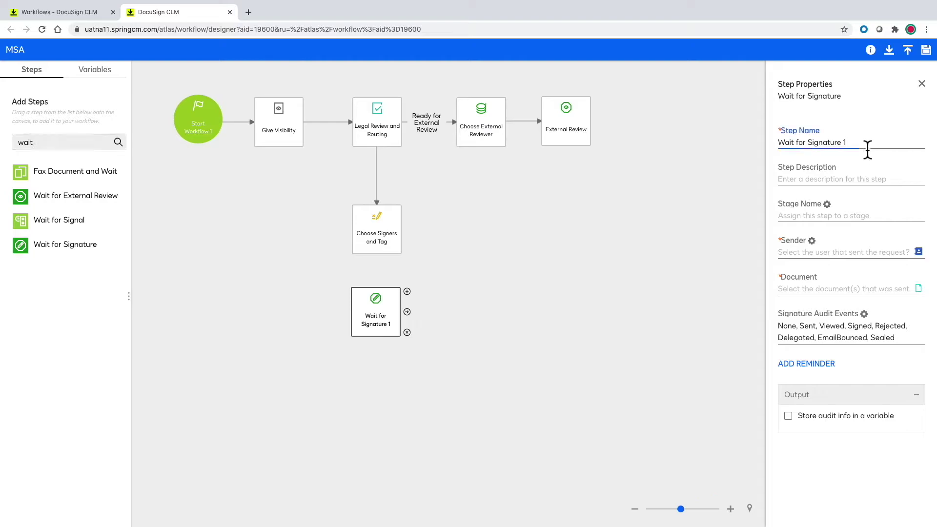
pyautogui.hotkey('ctrl', 'a')
pyautogui.press('BackSpace')
pyautogui.write('Out for Signature')
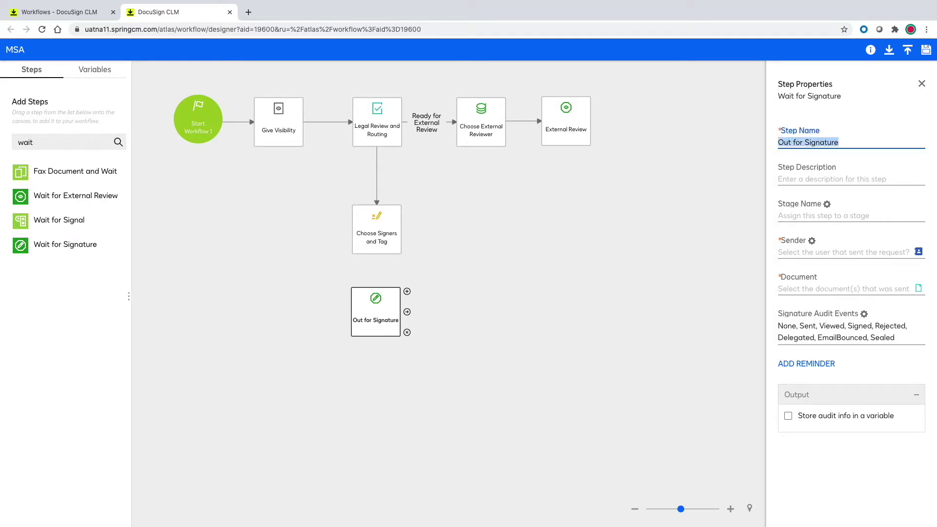
pyautogui.click(851, 216)
pyautogui.write('Out for Signature')
# Set the step's sender to the SubmittedBy variable.
pyautogui.click(918, 252)
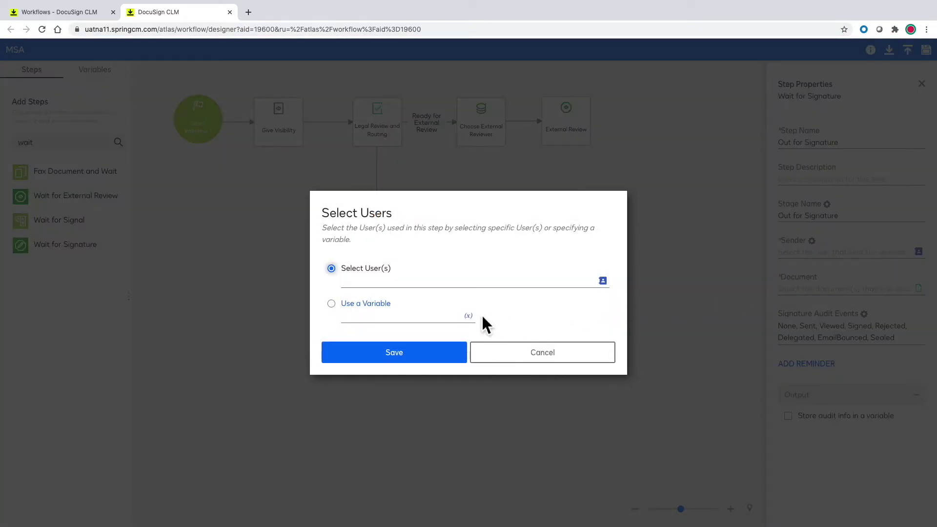
pyautogui.click(470, 316)
pyautogui.click(406, 225)
pyautogui.click(353, 444)
pyautogui.click(437, 355)
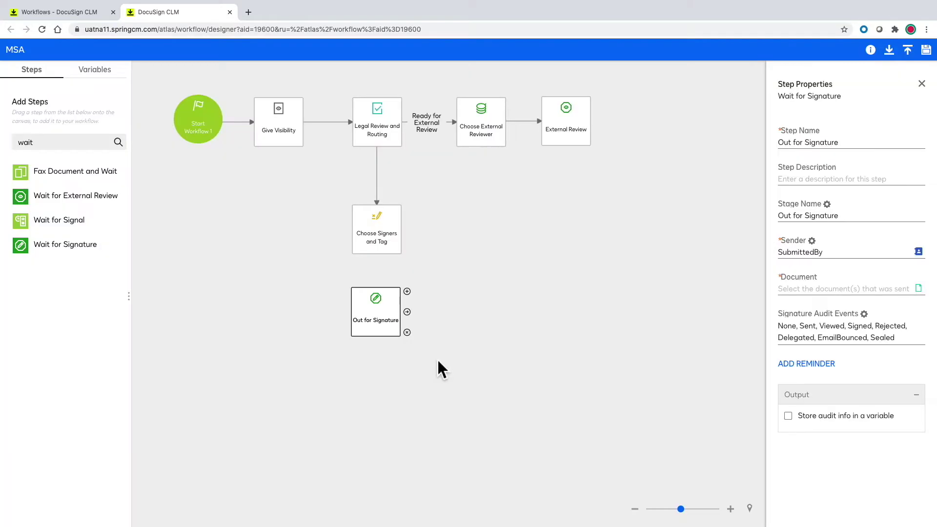
# Set the step's document to the Params variable.
pyautogui.click(828, 293)
pyautogui.click(469, 299)
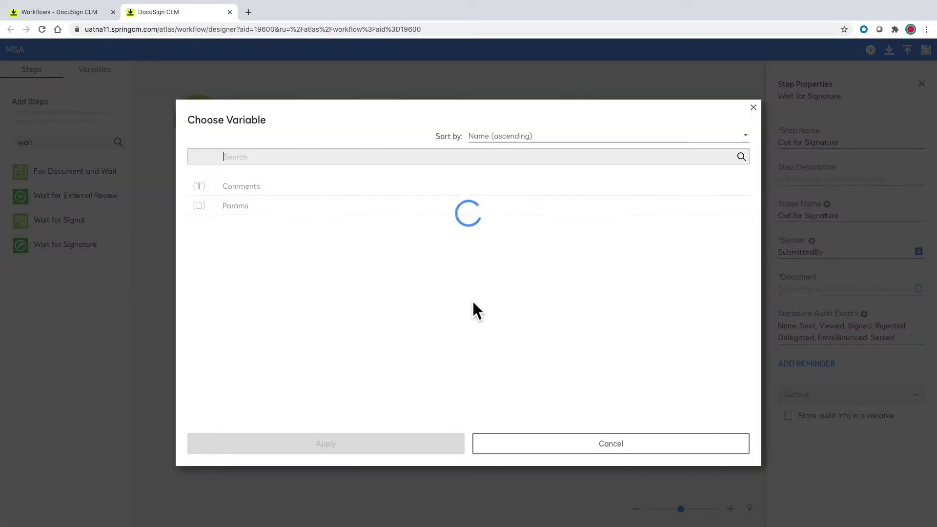
pyautogui.click(285, 206)
pyautogui.click(359, 445)
pyautogui.click(431, 377)
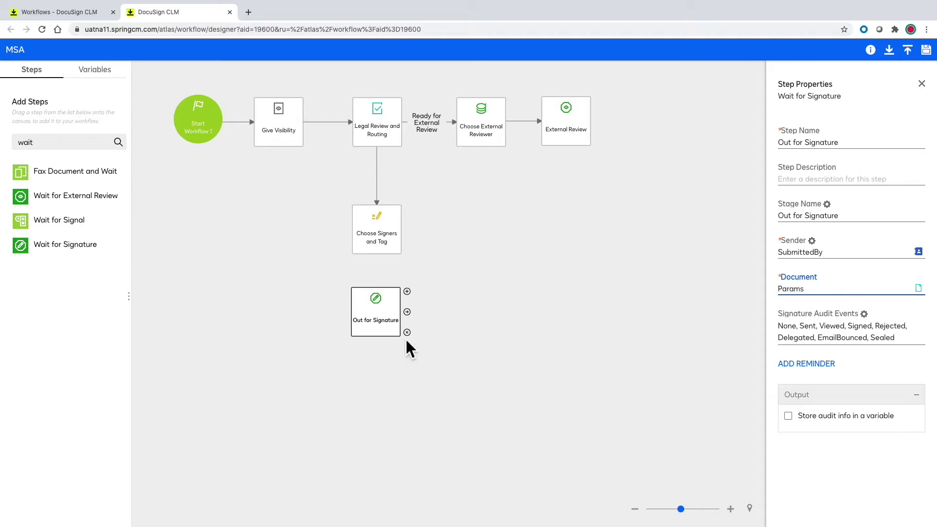
pyautogui.click(382, 253)
# Connect Choose Signers and Tag to Out for Signature, and loop External Review back to Legal Review and Routing.
pyautogui.moveTo(381, 254); pyautogui.dragTo(377, 300)
pyautogui.click(575, 115)
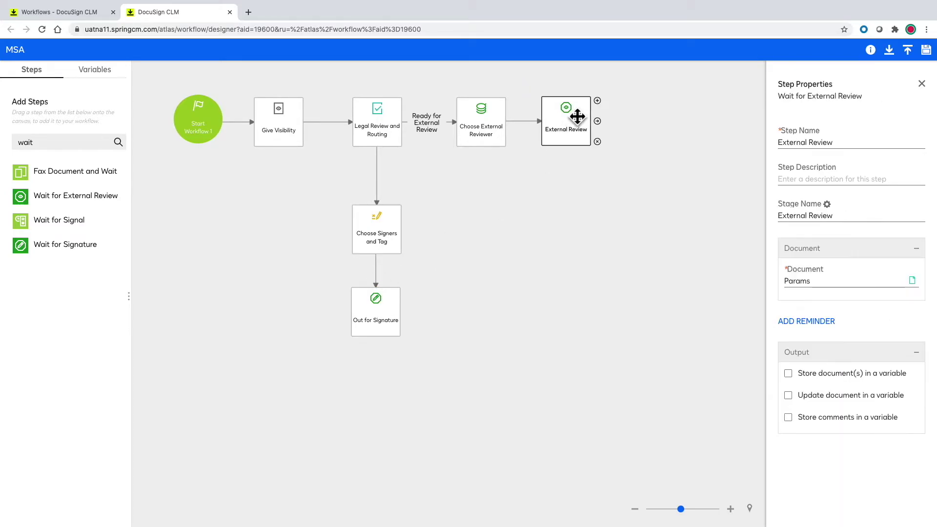
pyautogui.moveTo(573, 105); pyautogui.dragTo(376, 91)
# Add a Finish step below Out for Signature and connect the two.
pyautogui.doubleClick(20, 142)
pyautogui.press('BackSpace')
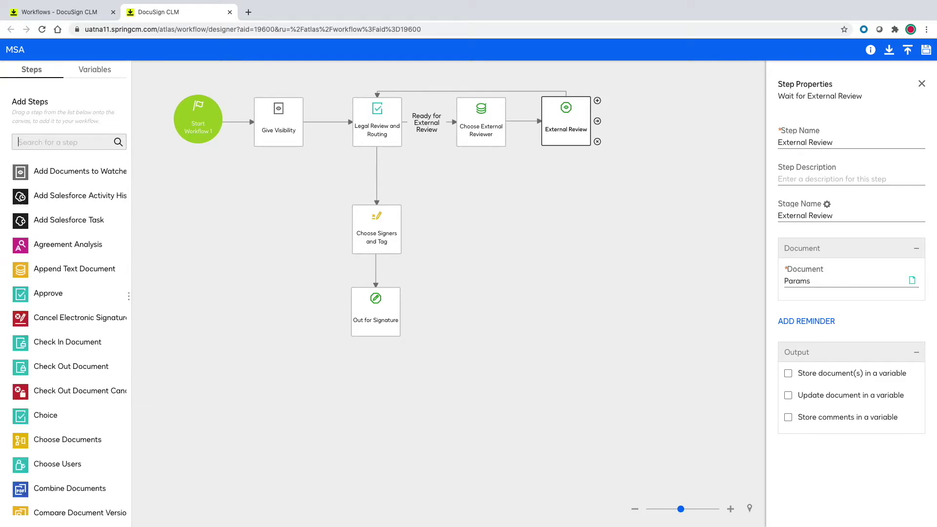
pyautogui.write('finish')
pyautogui.moveTo(27, 171); pyautogui.dragTo(375, 386)
pyautogui.moveTo(385, 349); pyautogui.dragTo(376, 370)
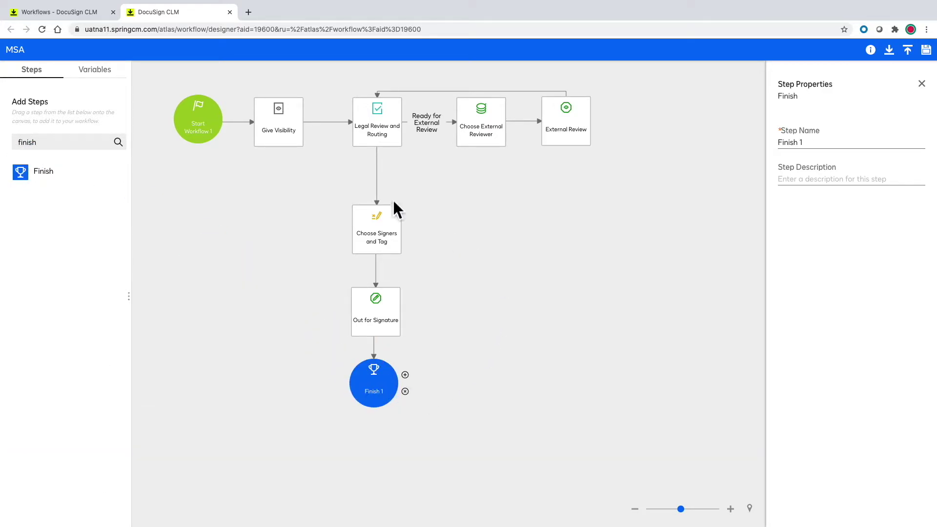
# Make the Legal Review-to-signers link follow the Ready for Signature output.
pyautogui.click(379, 186)
pyautogui.click(829, 168)
pyautogui.click(832, 234)
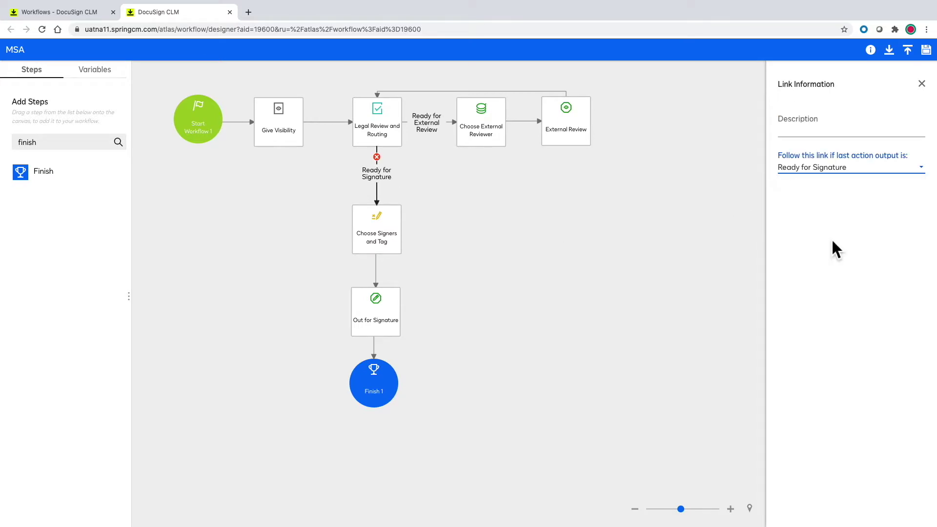
pyautogui.click(513, 236)
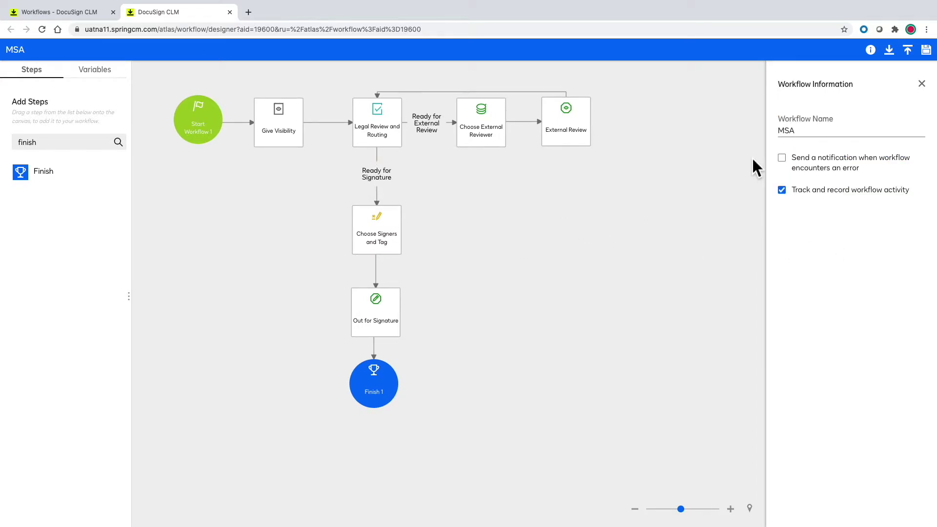
# Save the MSA workflow, publish Version 1, and return to the workflows list.
pyautogui.click(926, 49)
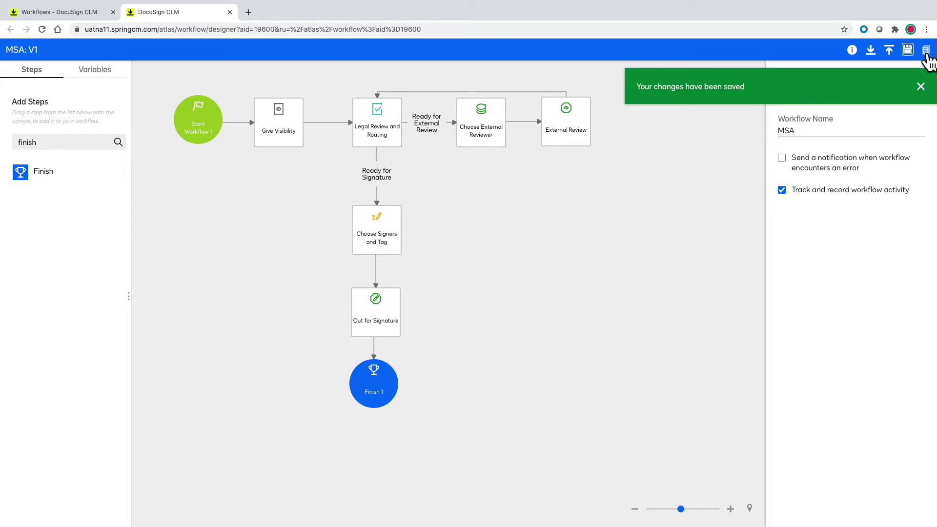
pyautogui.click(912, 202)
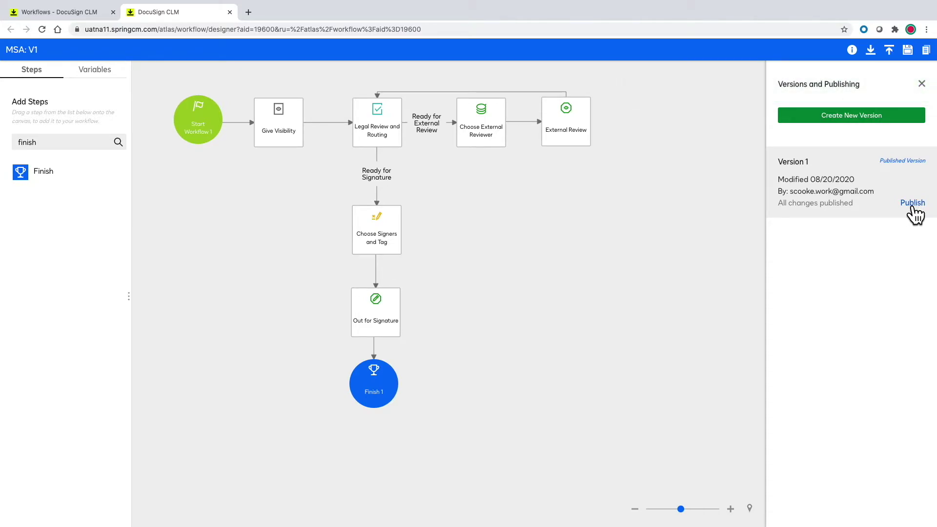
pyautogui.click(59, 12)
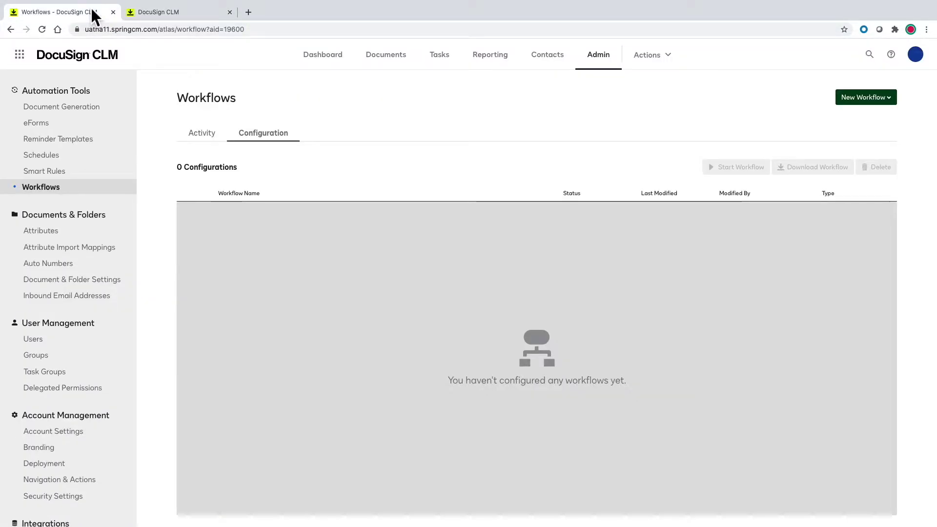
# Set the MSA document generation configuration to launch the MSA workflow, and save it.
pyautogui.click(72, 116)
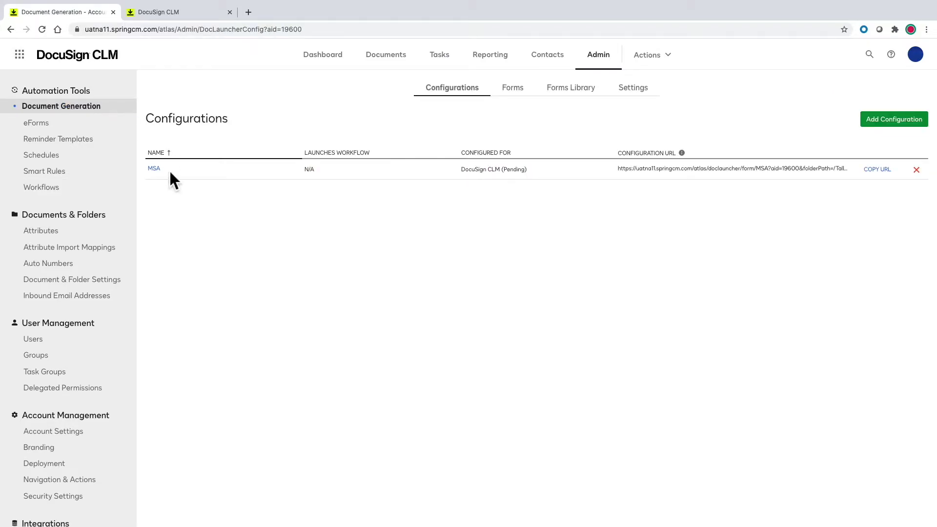
pyautogui.click(155, 170)
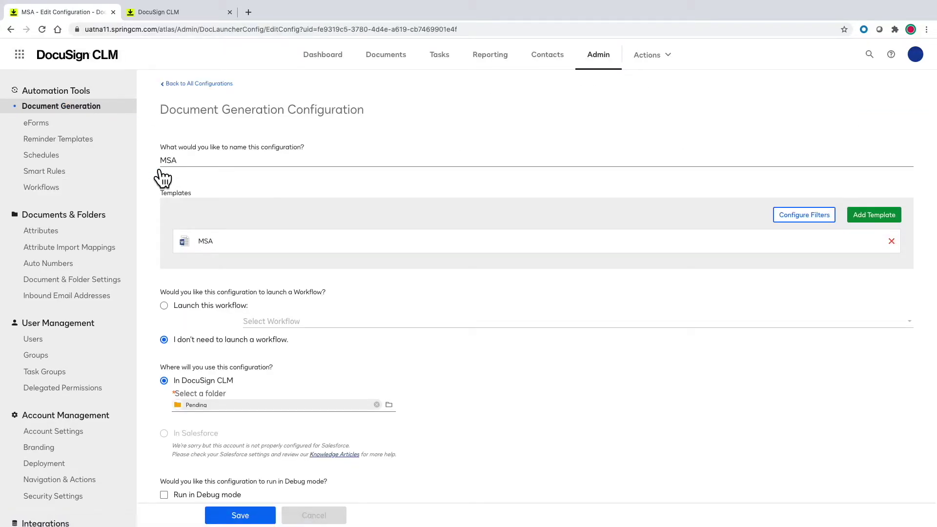
pyautogui.click(165, 306)
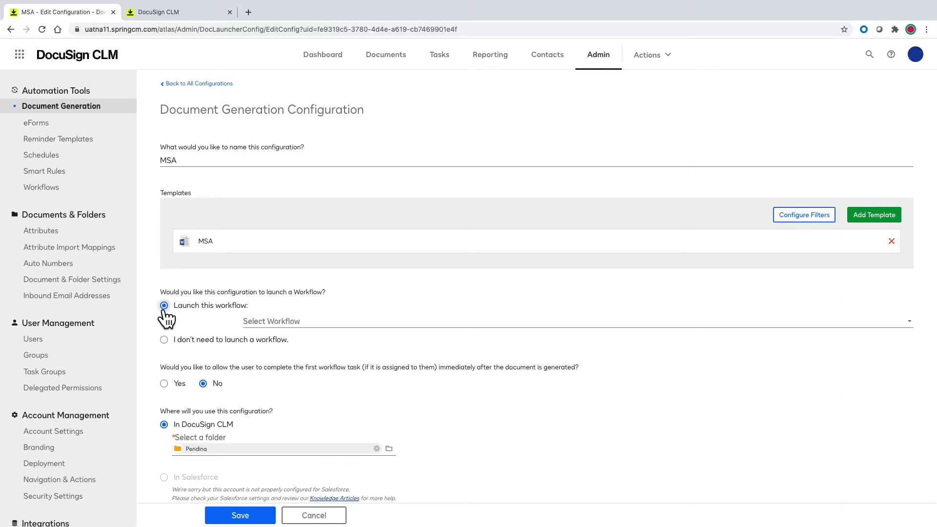
pyautogui.click(276, 322)
pyautogui.click(272, 355)
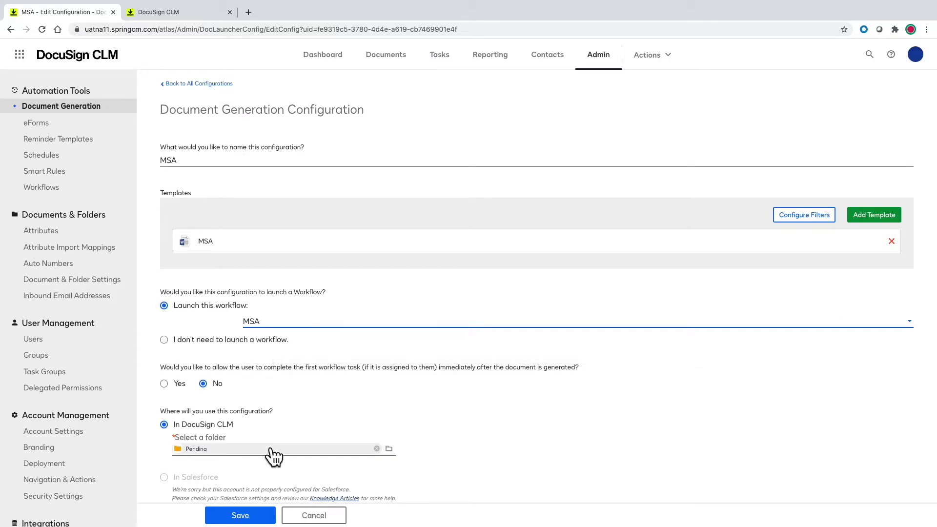
pyautogui.click(242, 515)
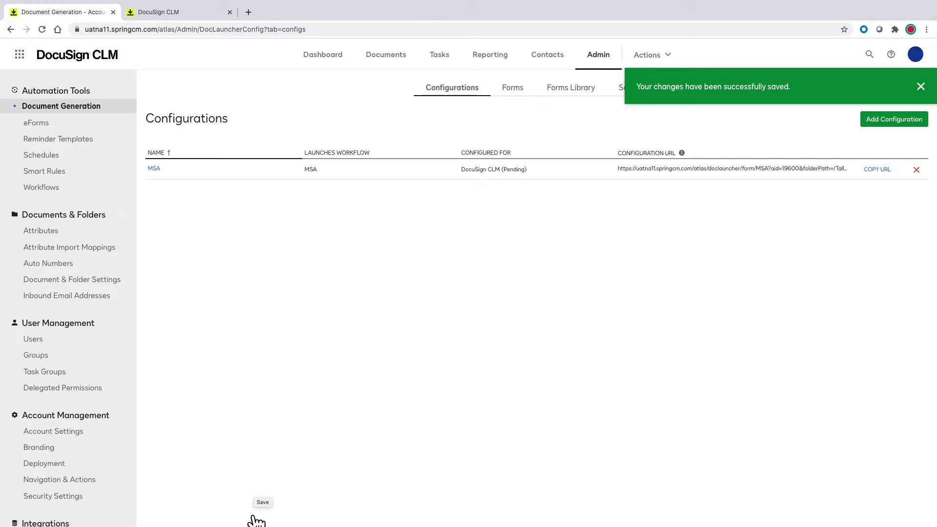
# Generate an MSA for entity 'Entertainment 720' and save it from the preview.
pyautogui.click(654, 65)
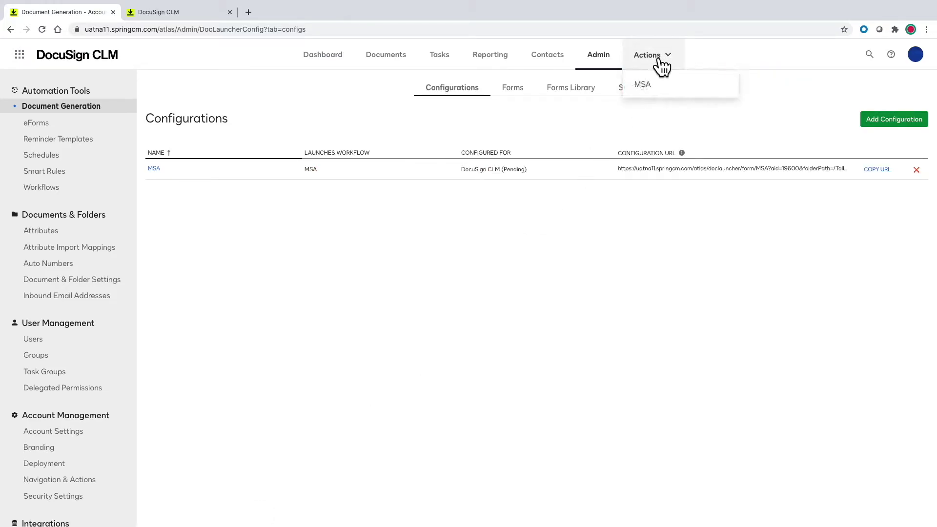
pyautogui.click(654, 88)
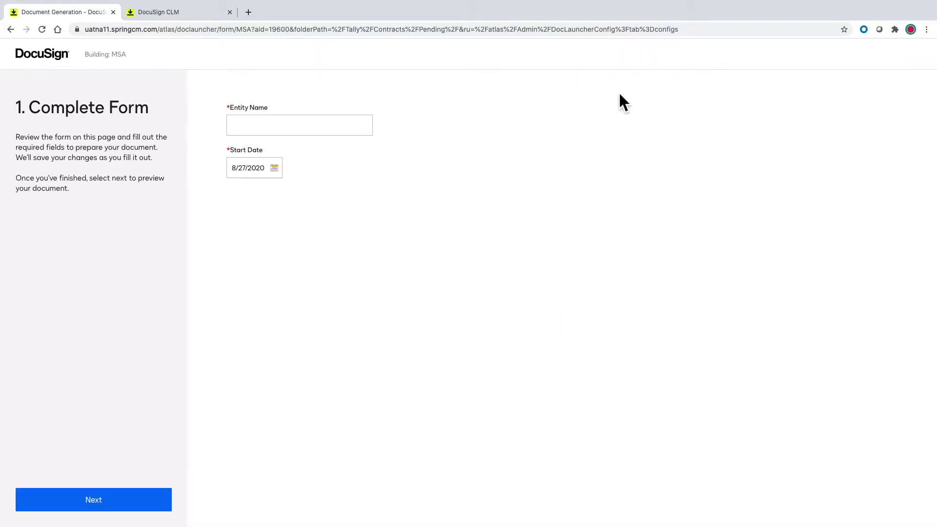
pyautogui.click(294, 128)
pyautogui.write('Entertainment 720')
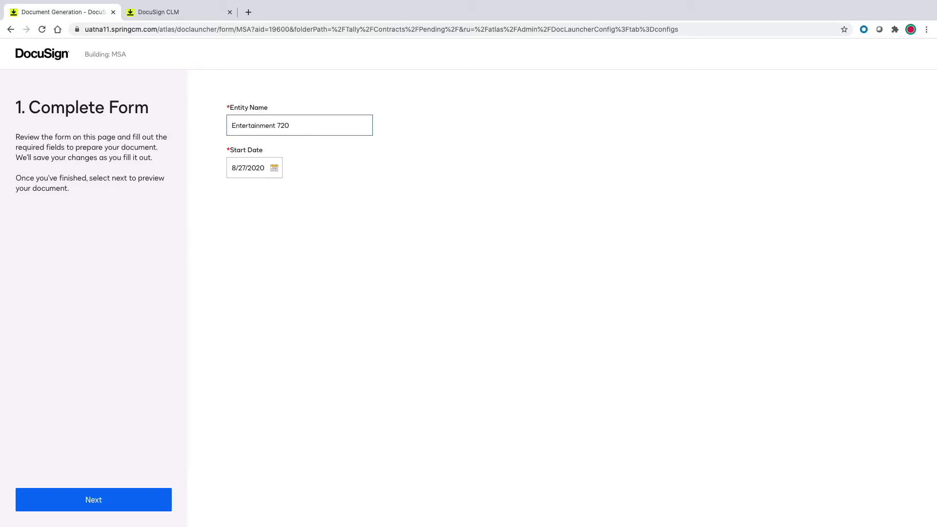
pyautogui.click(139, 497)
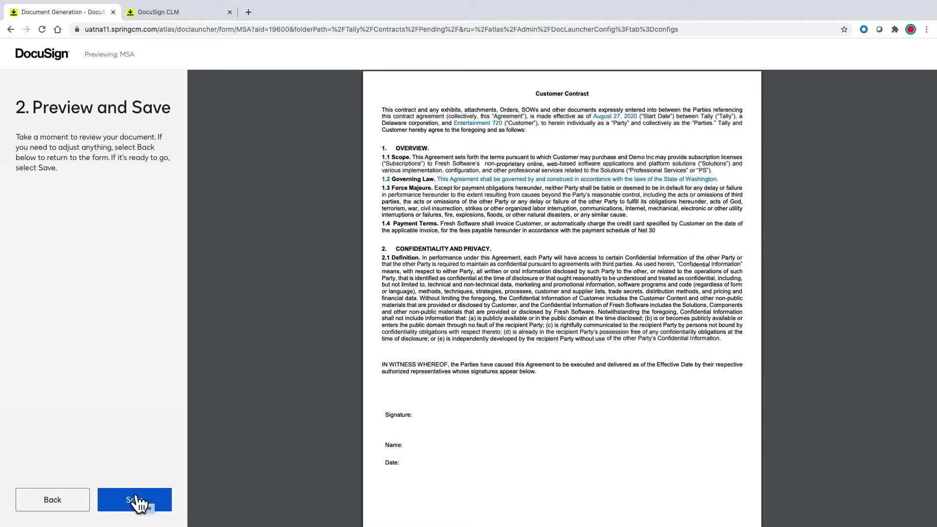
pyautogui.click(139, 497)
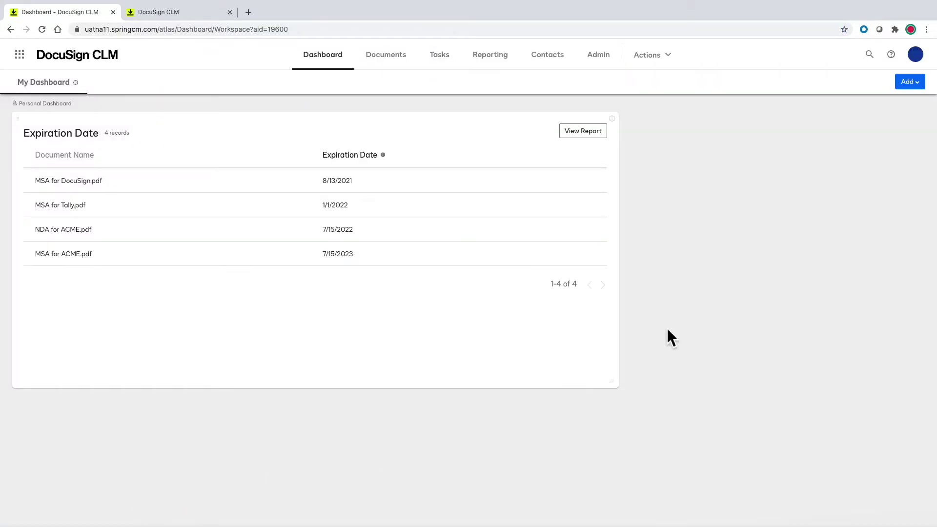
# Add a My Watchlist widget to the dashboard and open MSA_20200821_001747.docx from it.
pyautogui.click(908, 82)
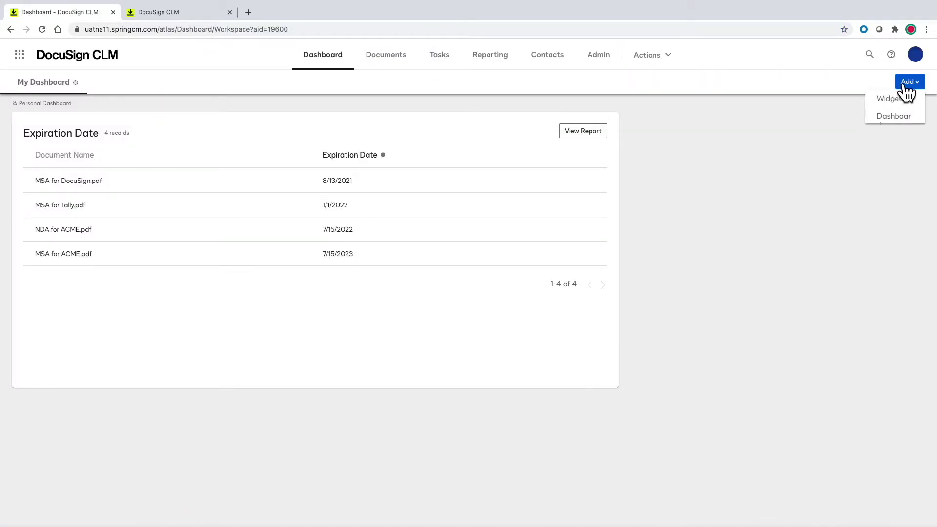
pyautogui.click(900, 99)
pyautogui.moveTo(351, 444); pyautogui.dragTo(693, 204)
pyautogui.click(709, 365)
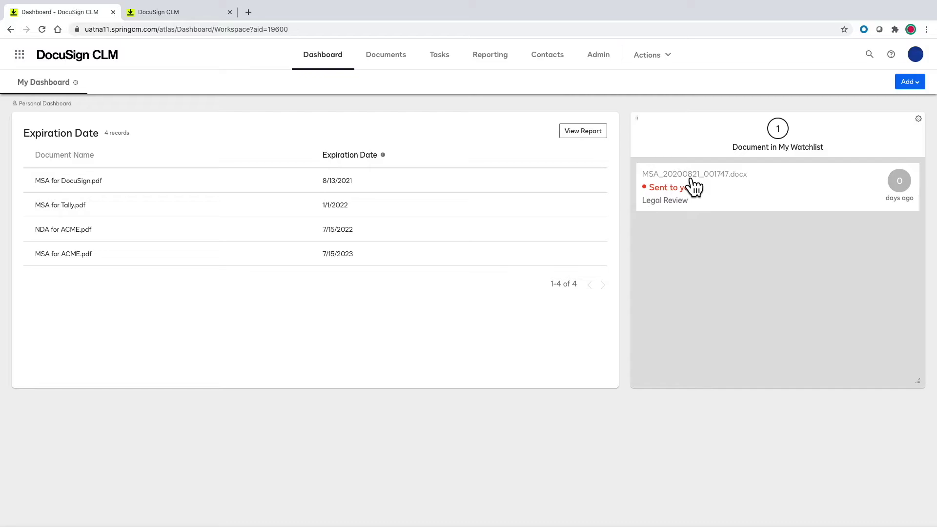
pyautogui.click(692, 180)
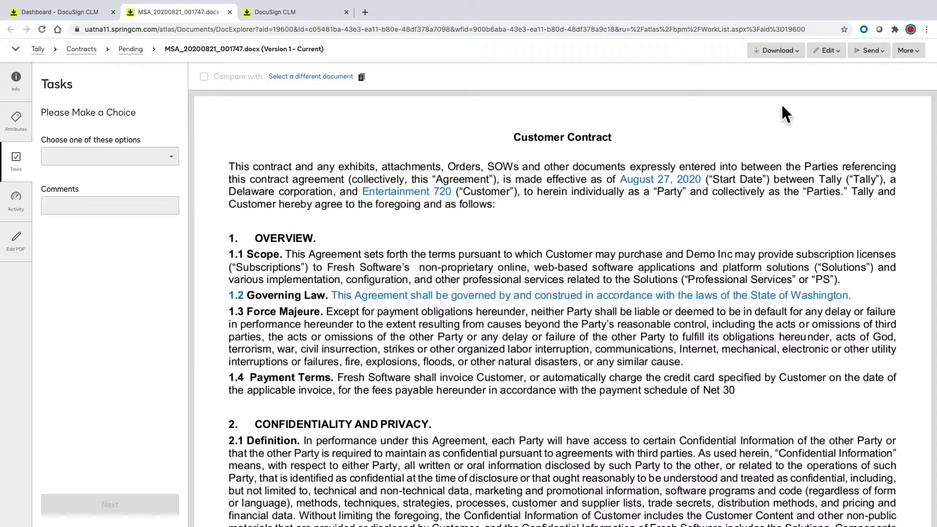
# Check the document's edit options, its workflow activity, and the Legal Review and Routing step in the designer.
pyautogui.click(828, 51)
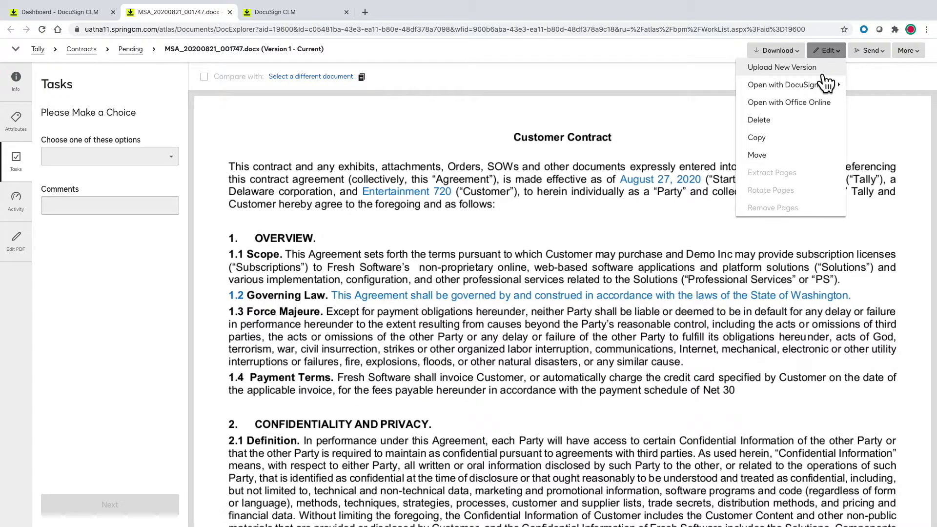
pyautogui.moveTo(822, 86)
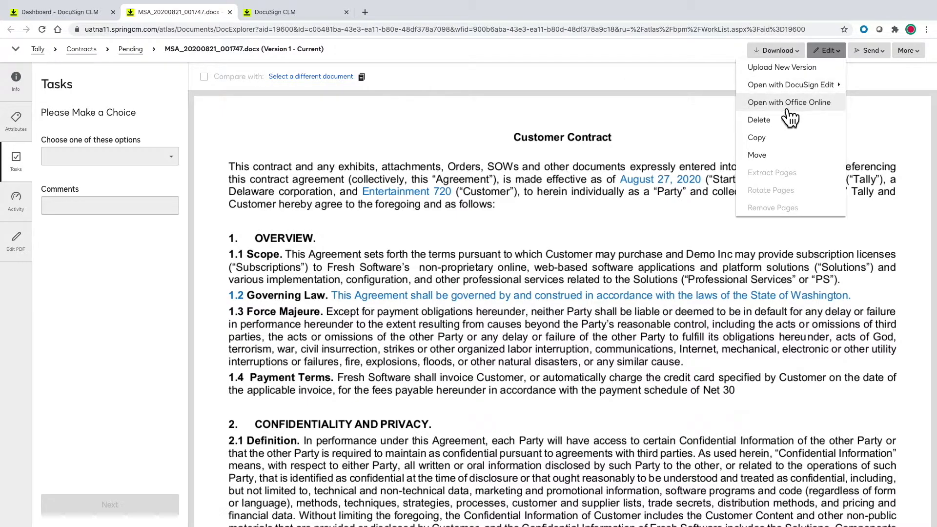
pyautogui.click(512, 190)
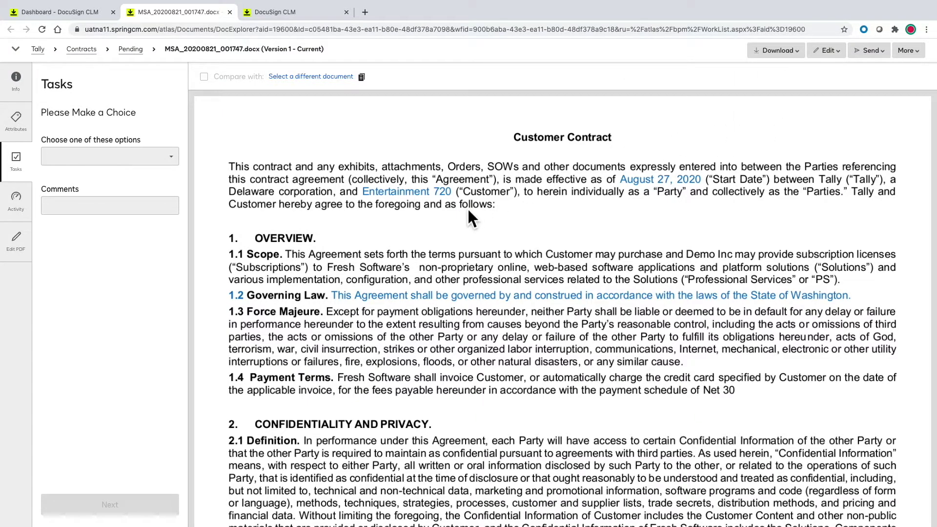
pyautogui.click(20, 209)
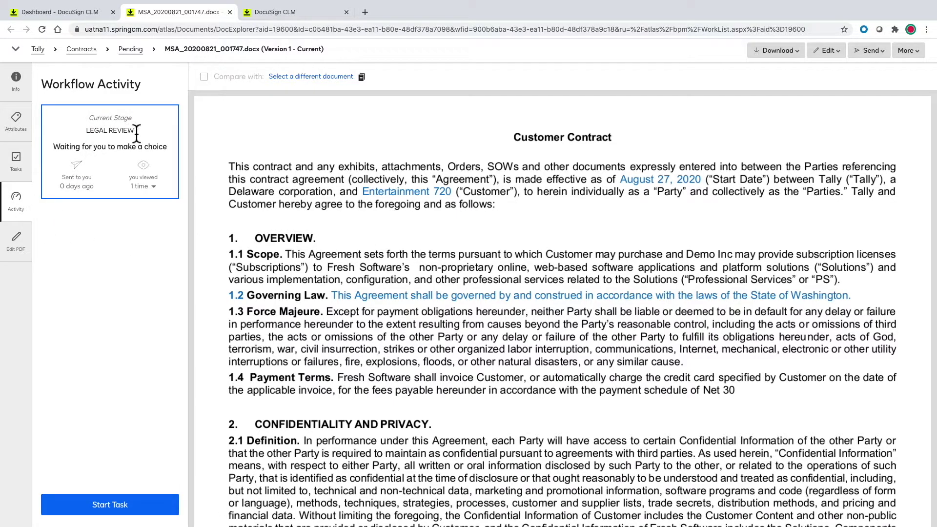
pyautogui.click(267, 20)
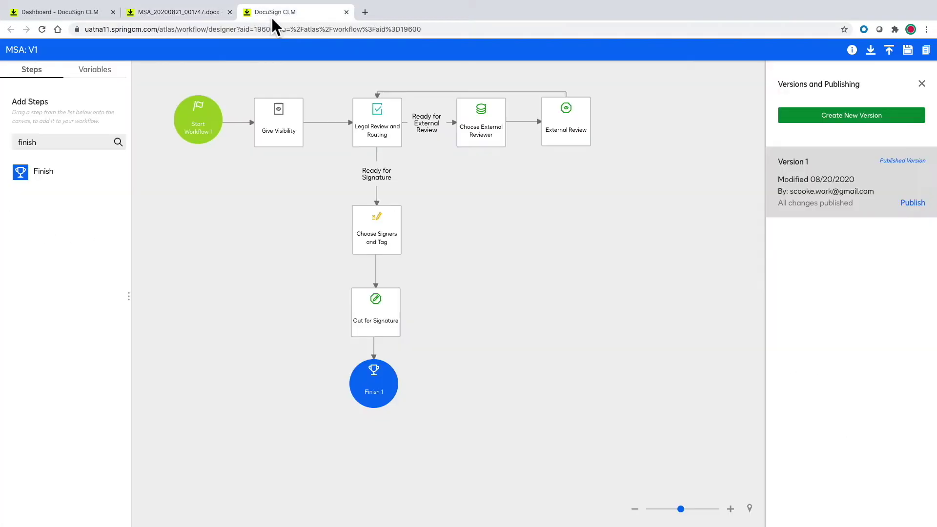
pyautogui.click(377, 126)
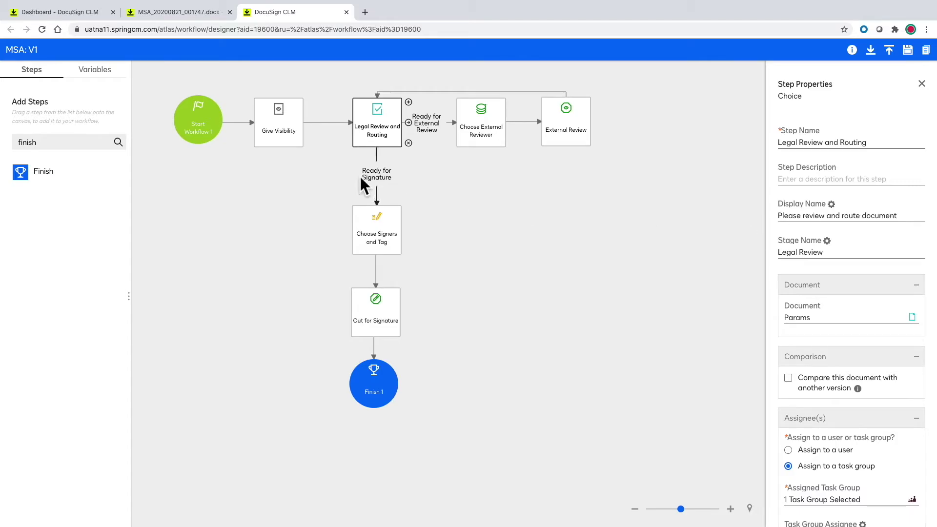
# Close the MSA document and go to the Tasks list.
pyautogui.click(174, 14)
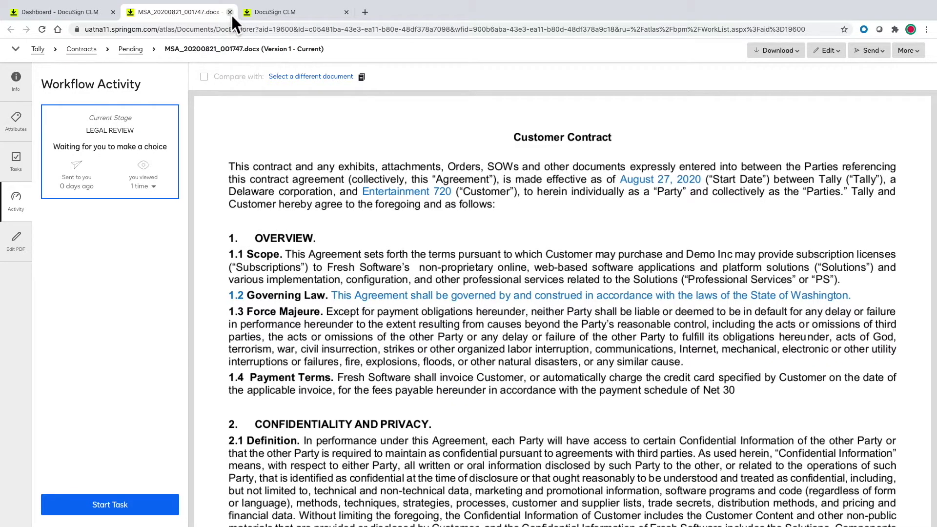
pyautogui.click(231, 15)
pyautogui.click(80, 12)
pyautogui.click(441, 64)
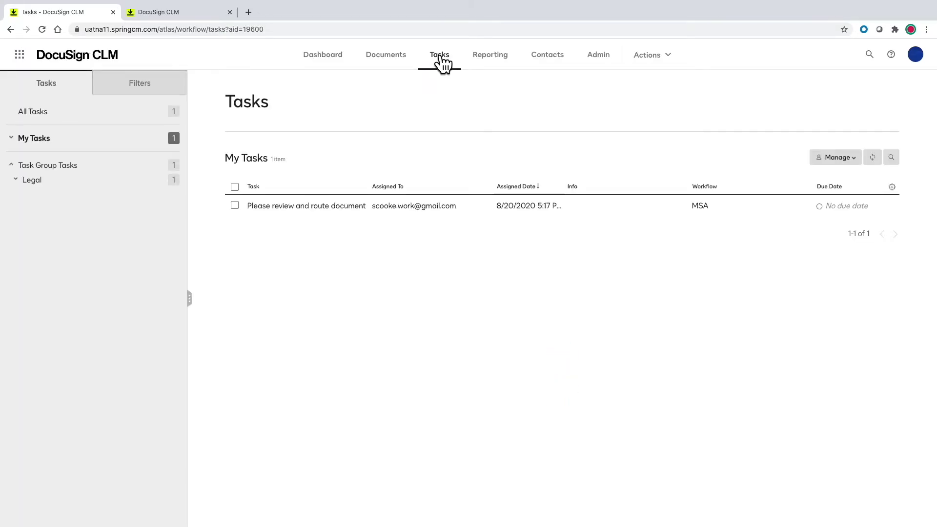
# Route the review task as 'Ready for External Review' and send the MSA to the external reviewer's e-mail address.
pyautogui.click(315, 208)
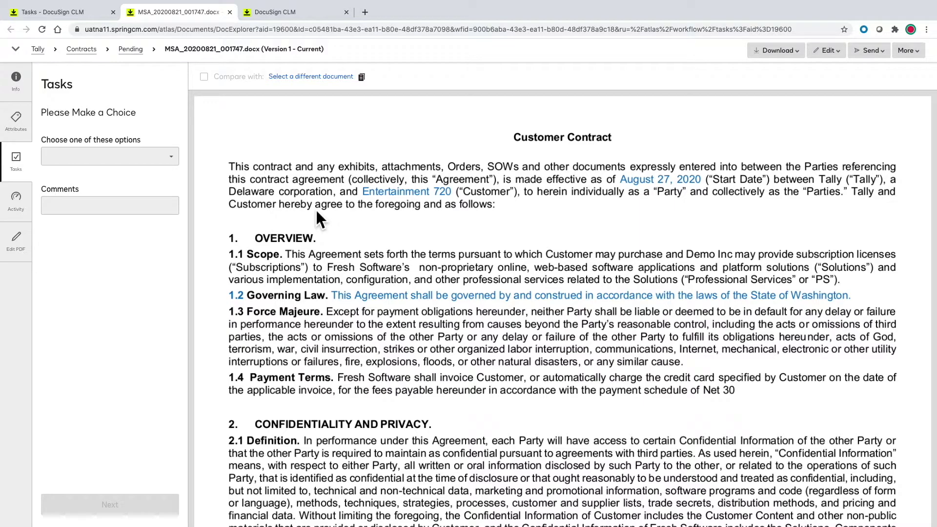
pyautogui.click(171, 156)
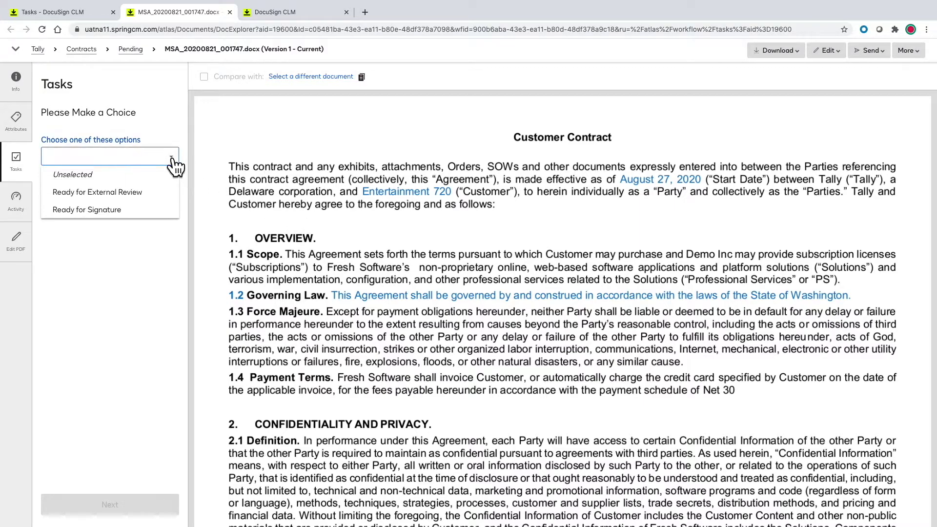
pyautogui.click(142, 195)
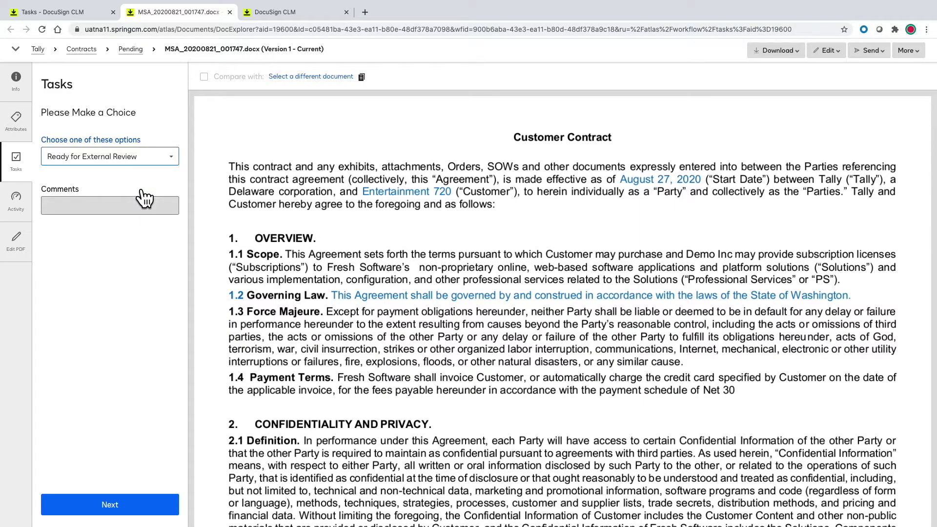
pyautogui.click(152, 503)
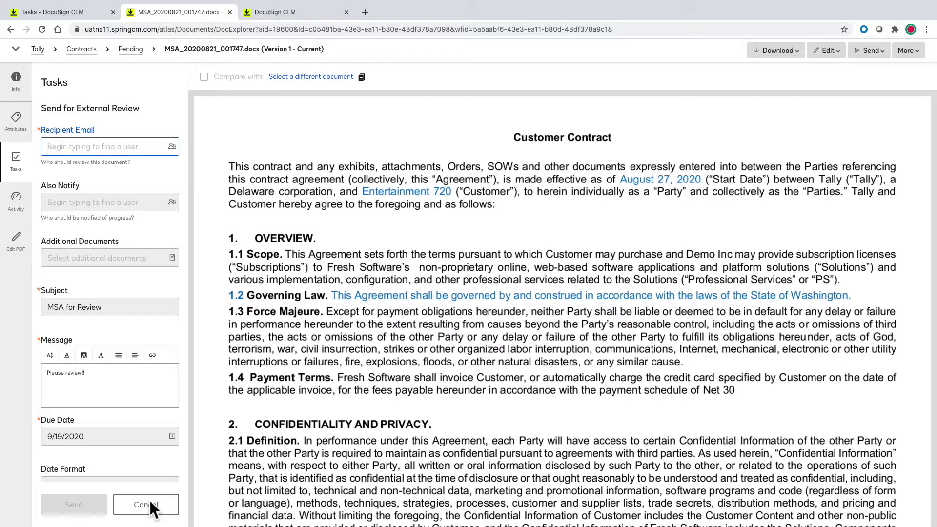
pyautogui.press('Return')
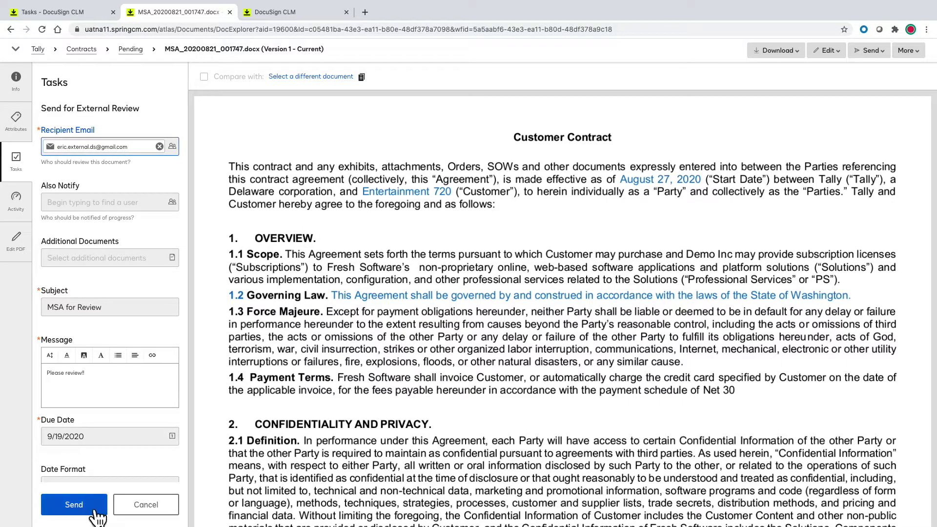
pyautogui.click(74, 504)
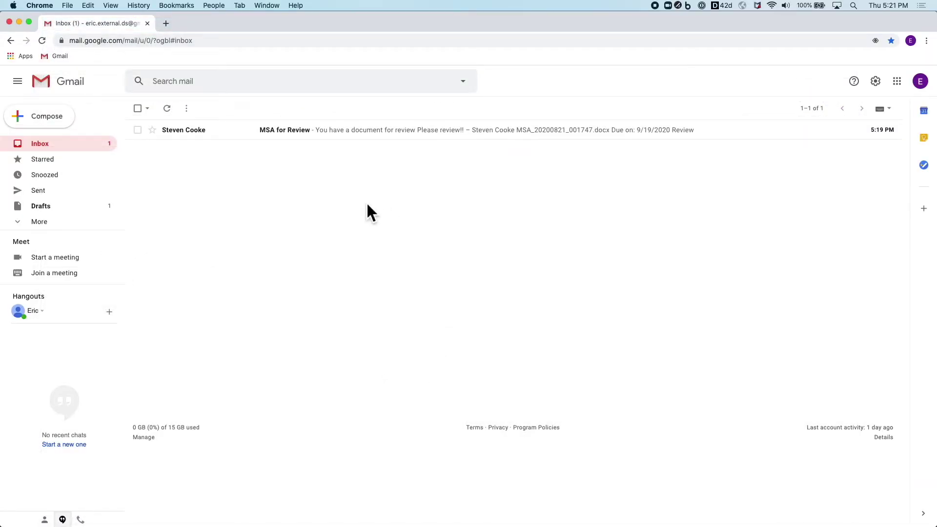
# Open the 'MSA for Review' email, download the MSA, and open it in Word.
pyautogui.click(282, 130)
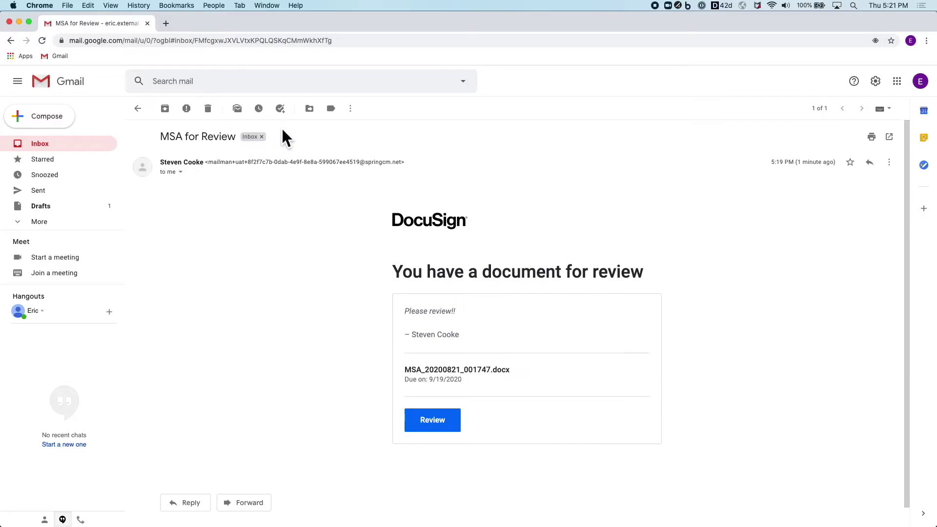
pyautogui.click(432, 426)
pyautogui.click(498, 356)
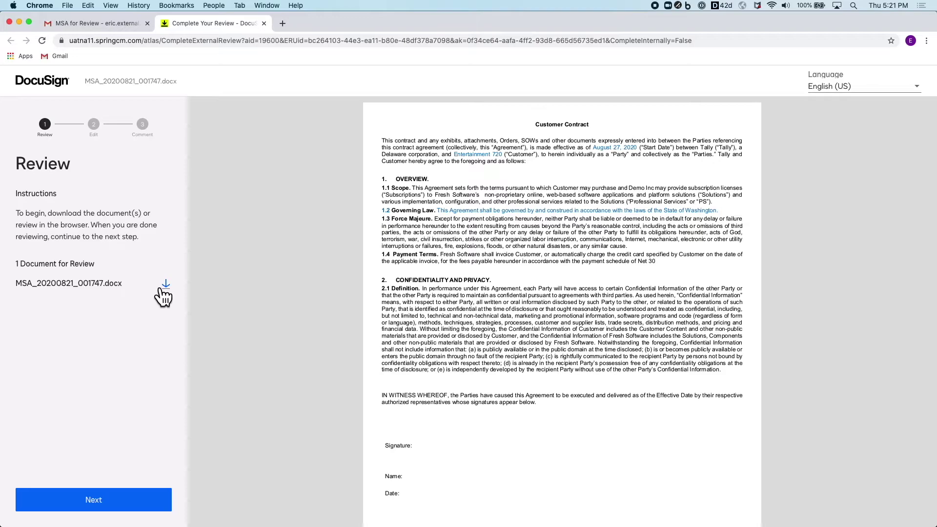
pyautogui.click(161, 287)
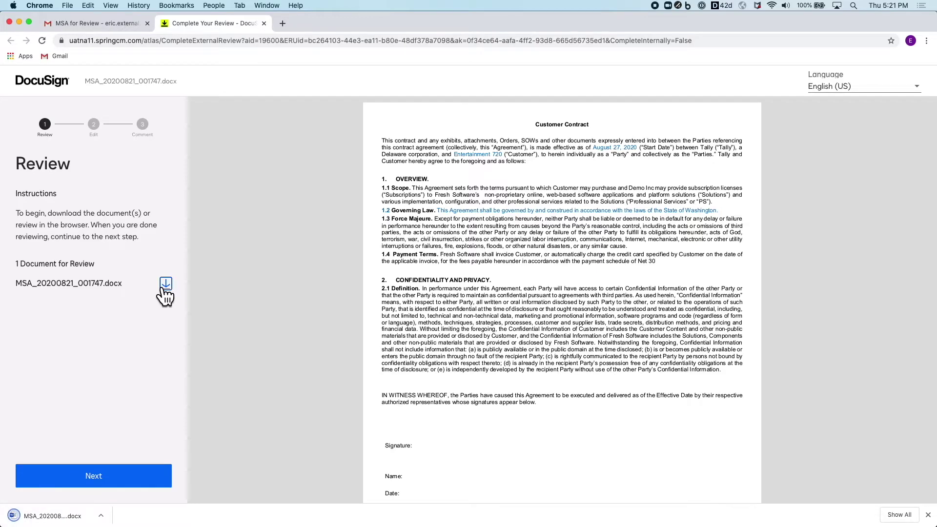
pyautogui.click(84, 507)
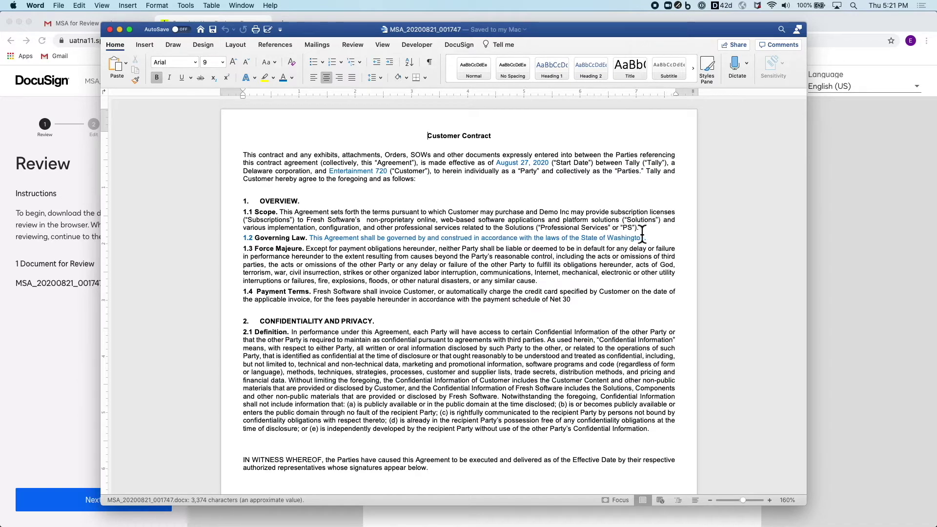
# Delete clause 1.1 Scope, add an 'Add info in' line above OVERVIEW, then save and close.
pyautogui.moveTo(642, 229); pyautogui.dragTo(254, 212)
pyautogui.press('BackSpace')
pyautogui.click(244, 189)
pyautogui.write('Add info in')
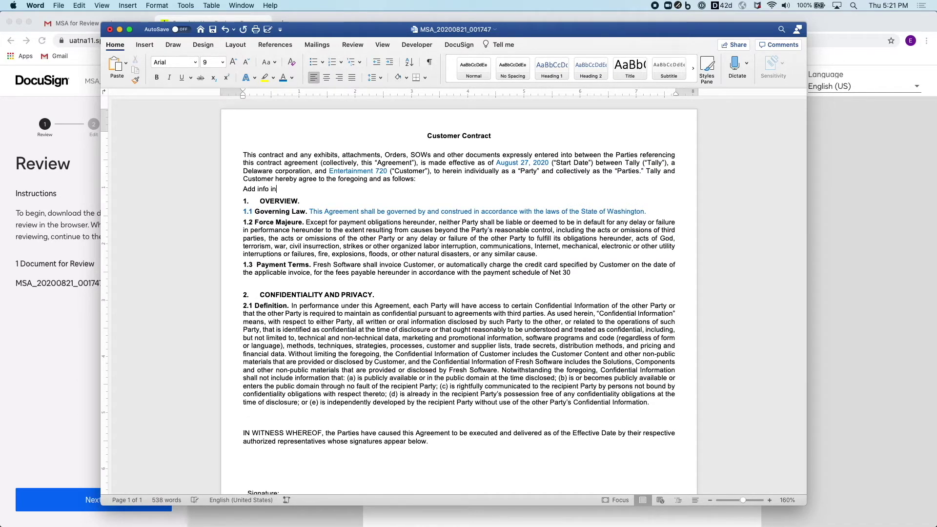
pyautogui.click(214, 31)
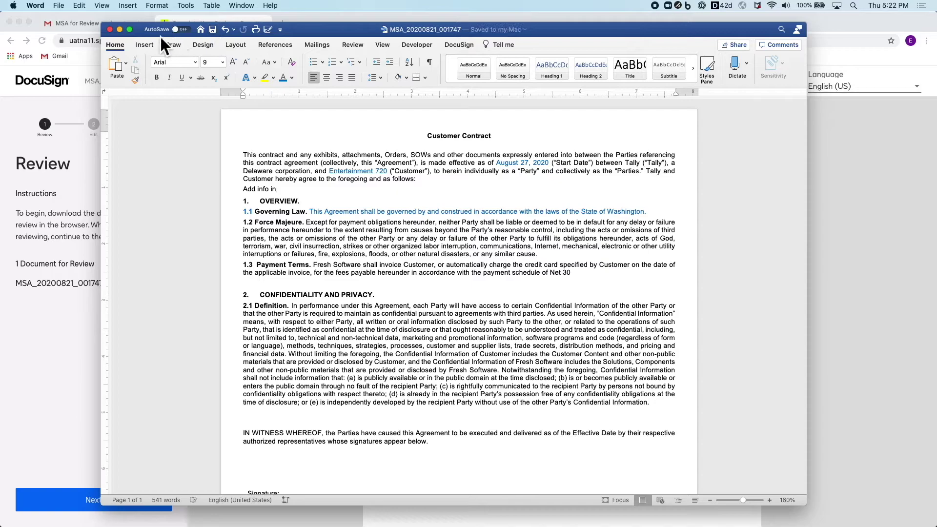
pyautogui.click(111, 30)
# Upload the edited MSA .docx as the new document version.
pyautogui.click(143, 502)
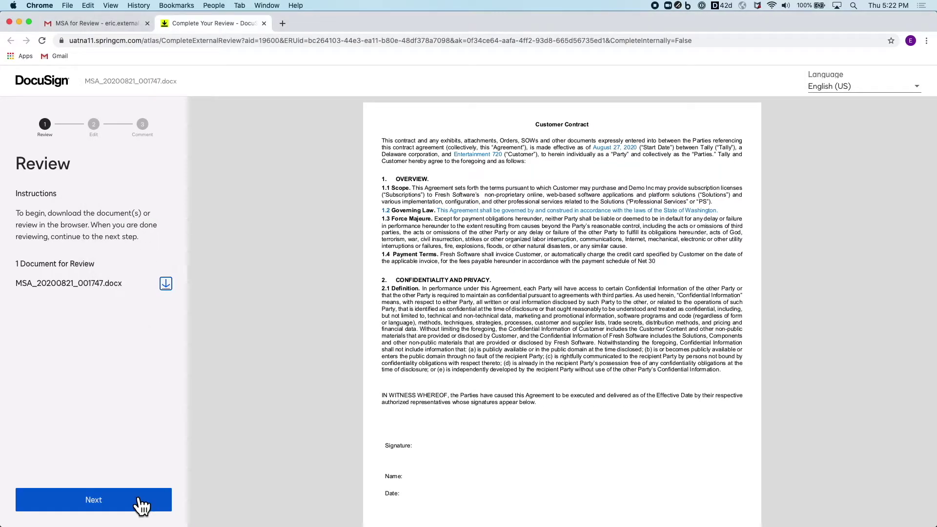
pyautogui.click(104, 325)
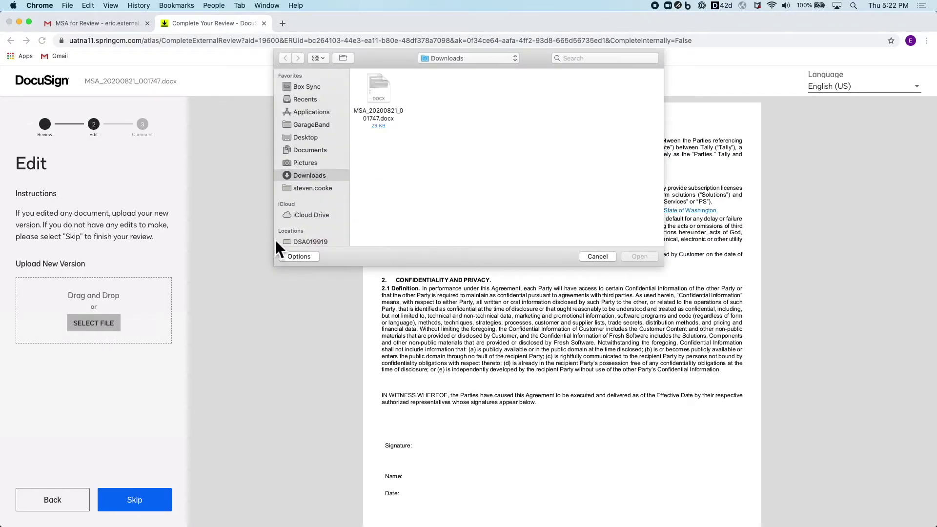
pyautogui.click(384, 103)
pyautogui.doubleClick(383, 104)
pyautogui.click(155, 501)
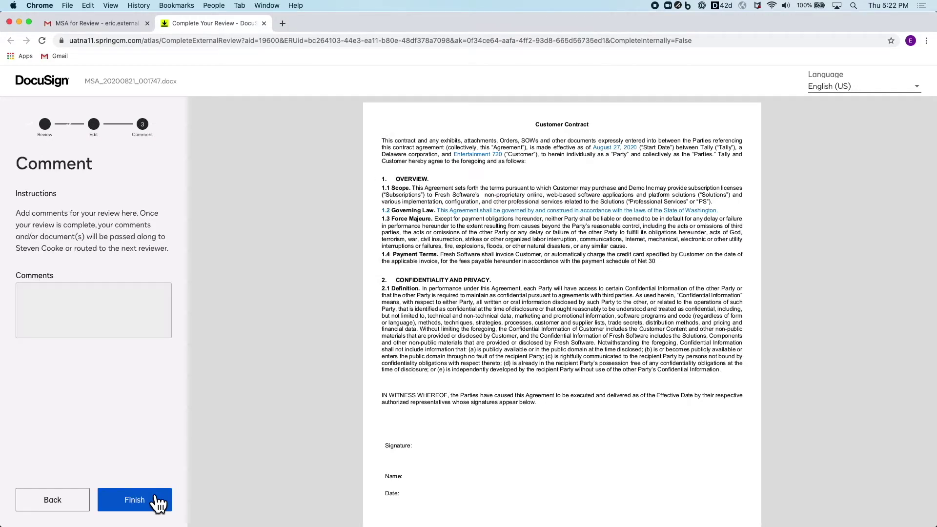
# Add the comment 'Made some updates' and complete the external review.
pyautogui.click(95, 320)
pyautogui.write('Made some updates')
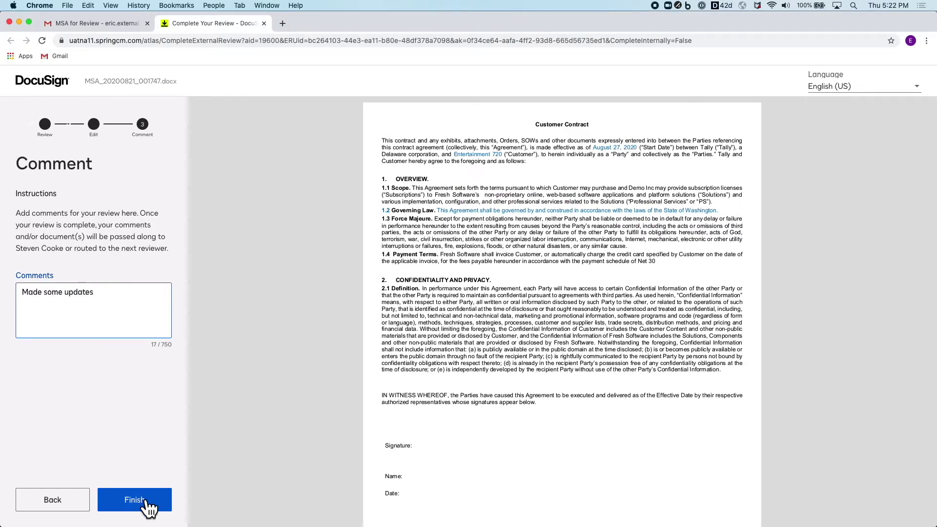
pyautogui.click(140, 498)
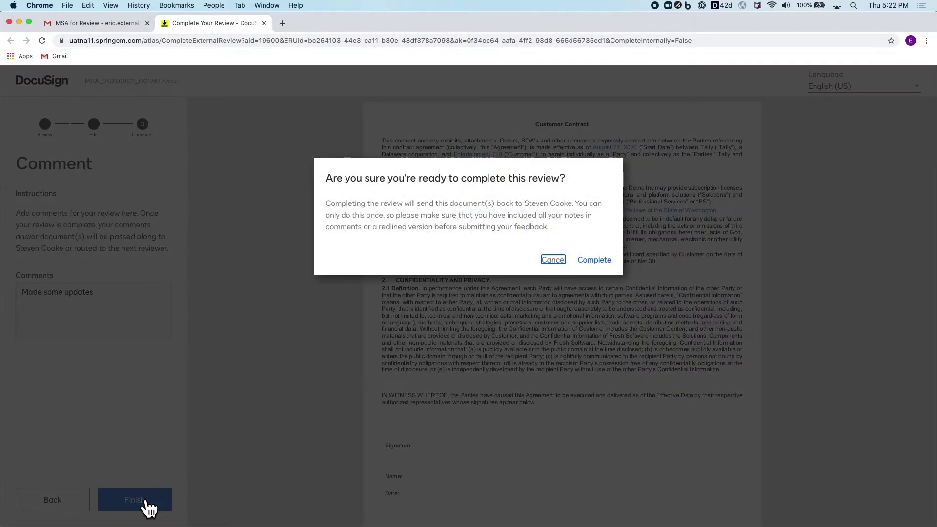
pyautogui.click(605, 266)
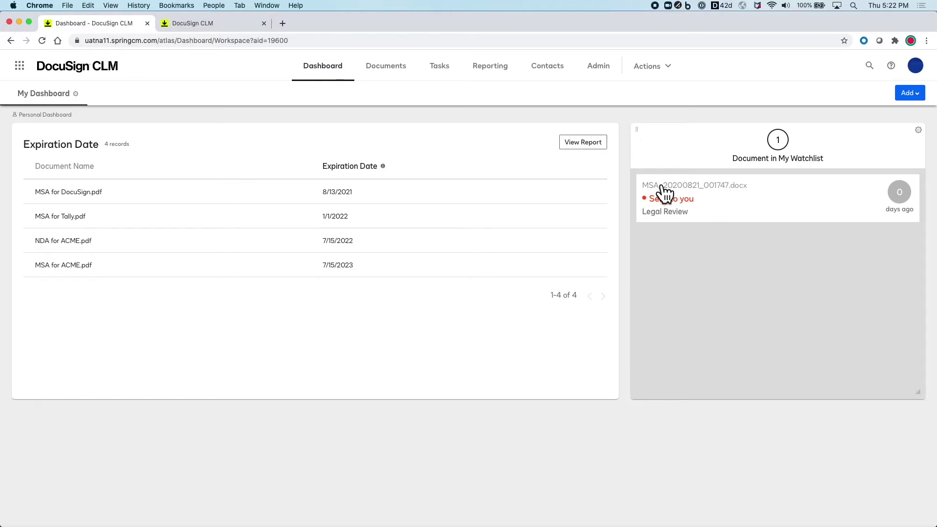
pyautogui.click(664, 186)
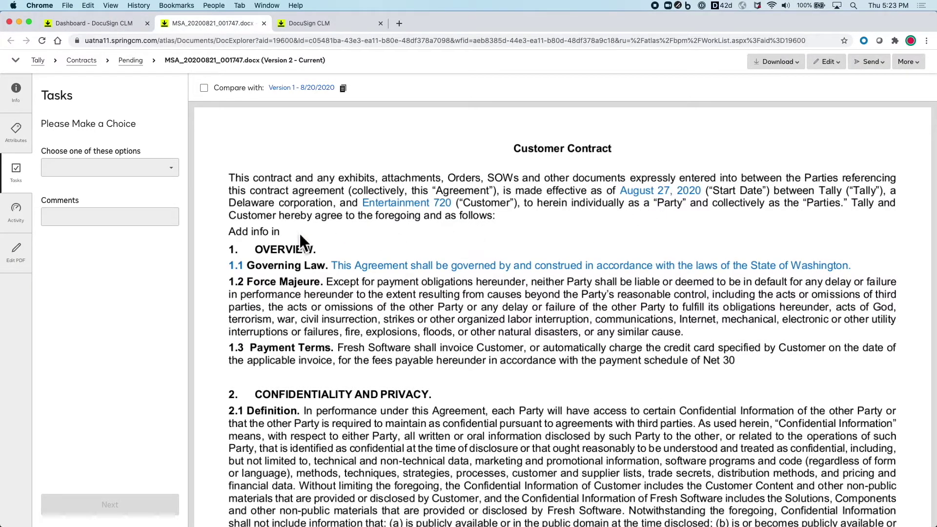
# Compare the MSA against Version 1 and enable document comparison on the Legal Review and Routing step.
pyautogui.click(205, 88)
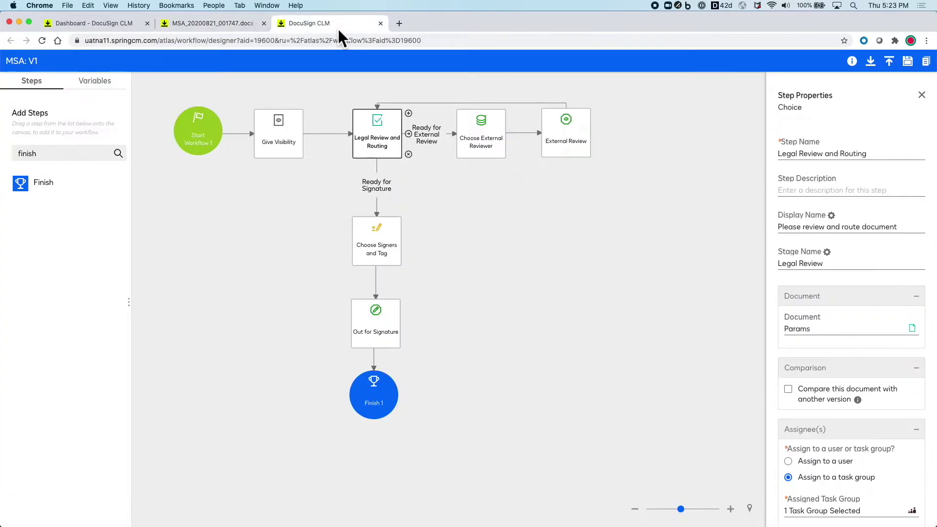
pyautogui.click(338, 27)
pyautogui.click(788, 390)
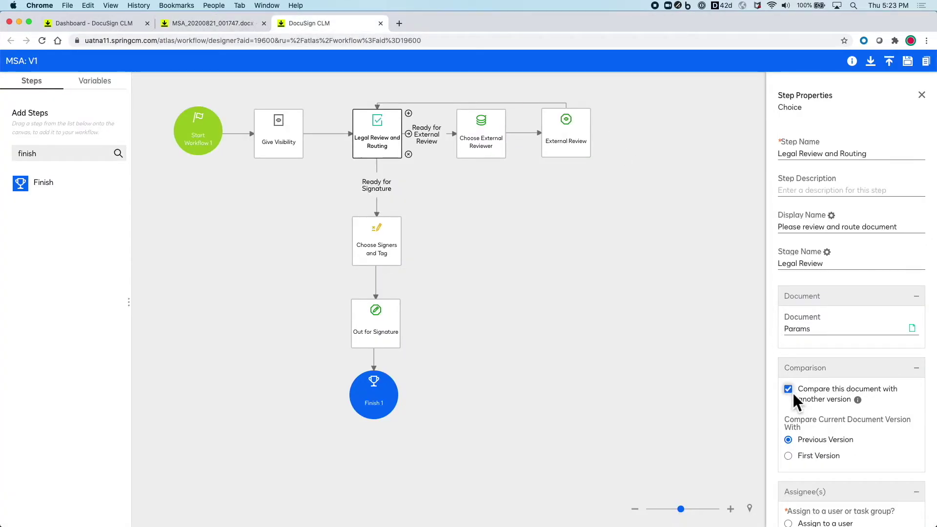
# Disable the step's comparison, then open the MSA with redlines in DocuSign Edit as a new version.
pyautogui.click(794, 394)
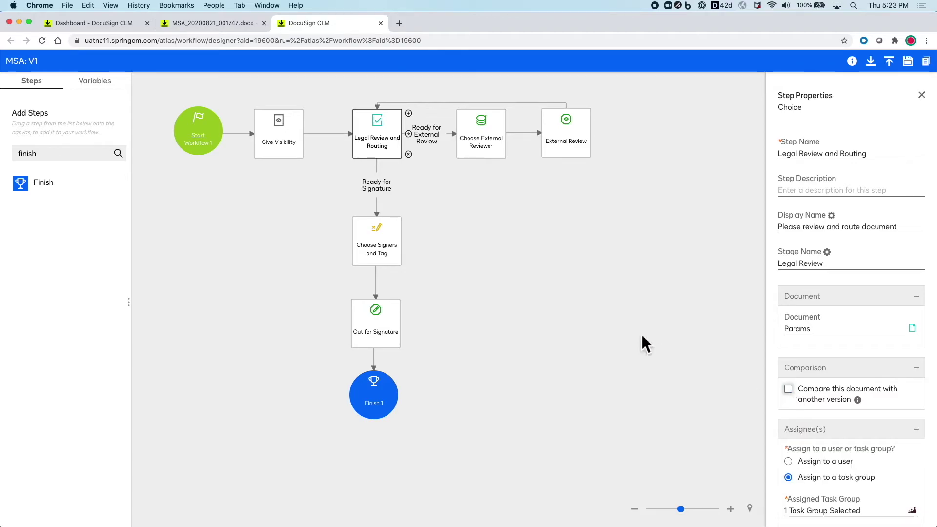
pyautogui.click(223, 24)
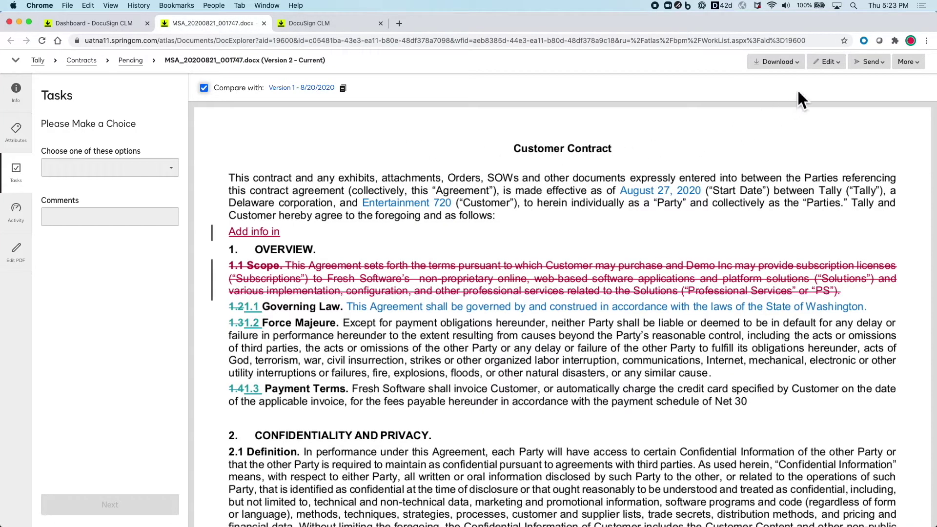
pyautogui.click(827, 61)
pyautogui.moveTo(823, 94)
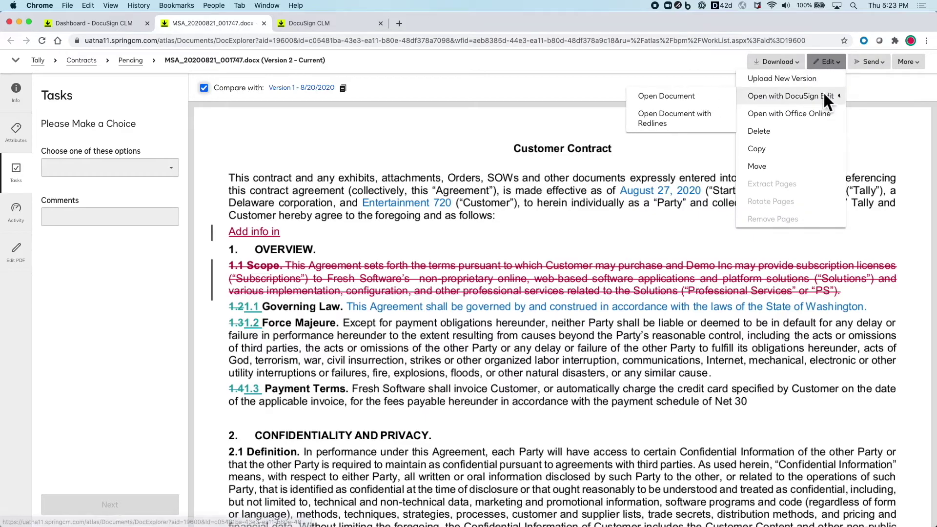
pyautogui.click(698, 123)
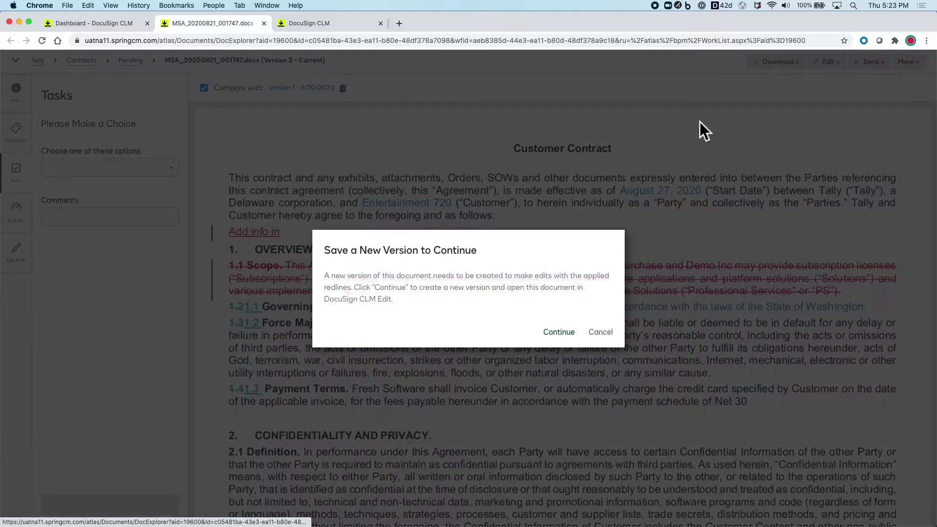
pyautogui.click(559, 332)
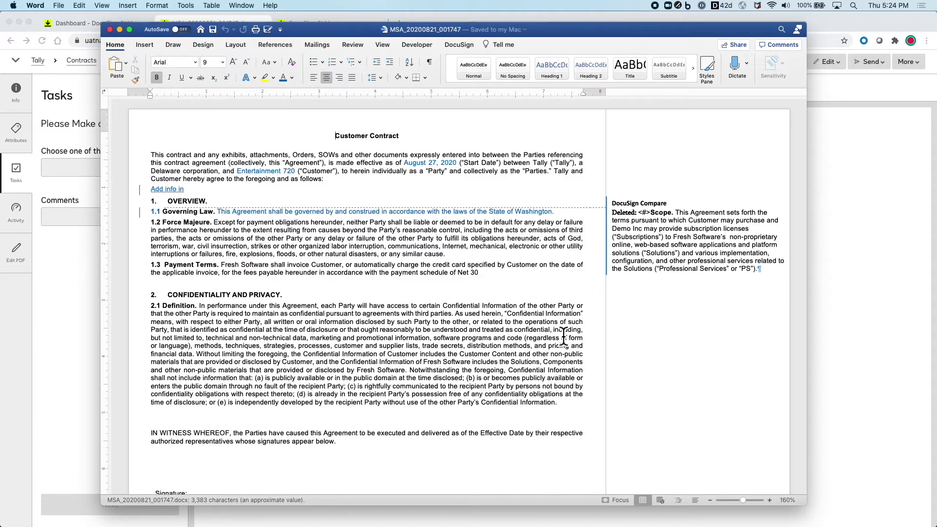
# In Word, reject the 'Add info in' insertion, accept the Scope clause deletion, then save and close.
pyautogui.click(349, 46)
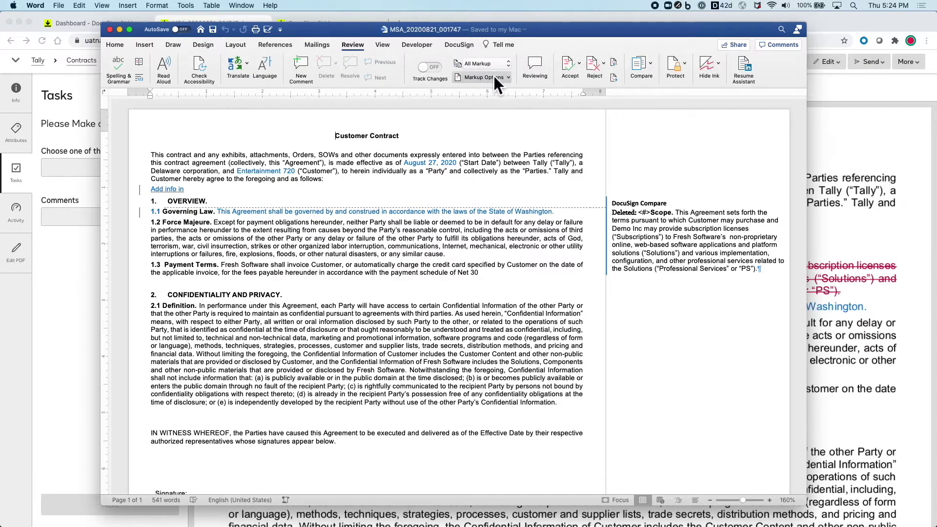
pyautogui.click(594, 62)
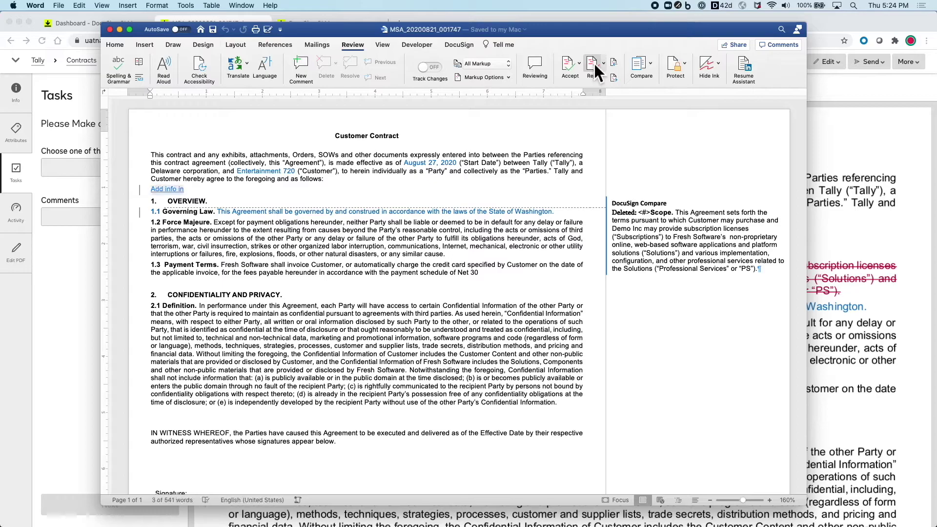
pyautogui.click(593, 63)
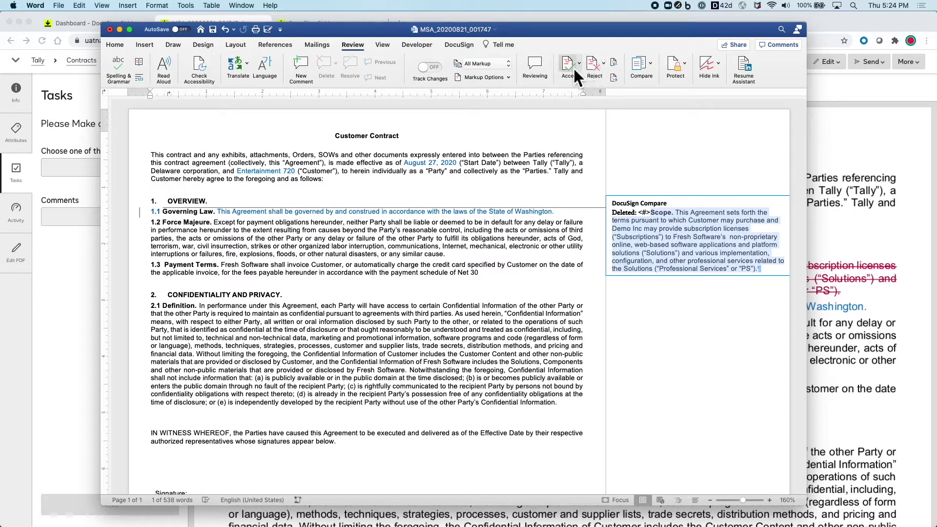
pyautogui.click(570, 67)
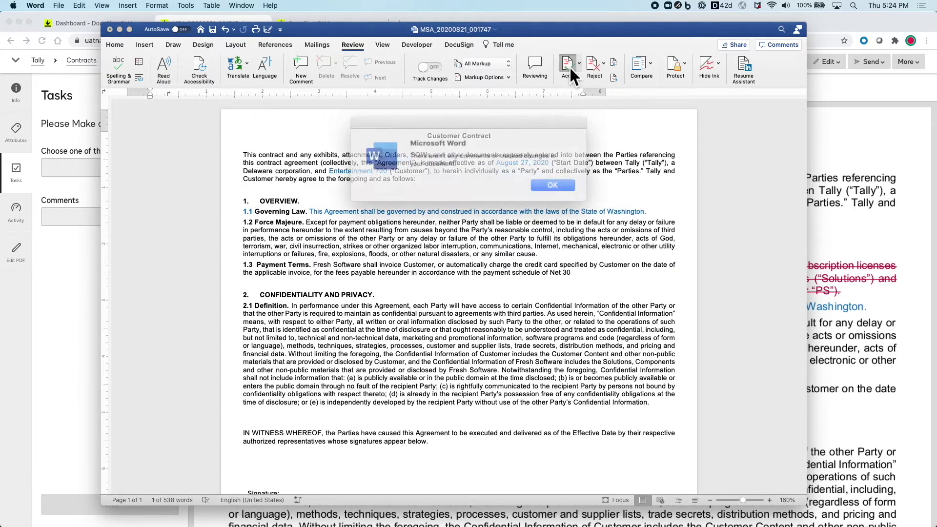
pyautogui.click(543, 185)
pyautogui.click(216, 33)
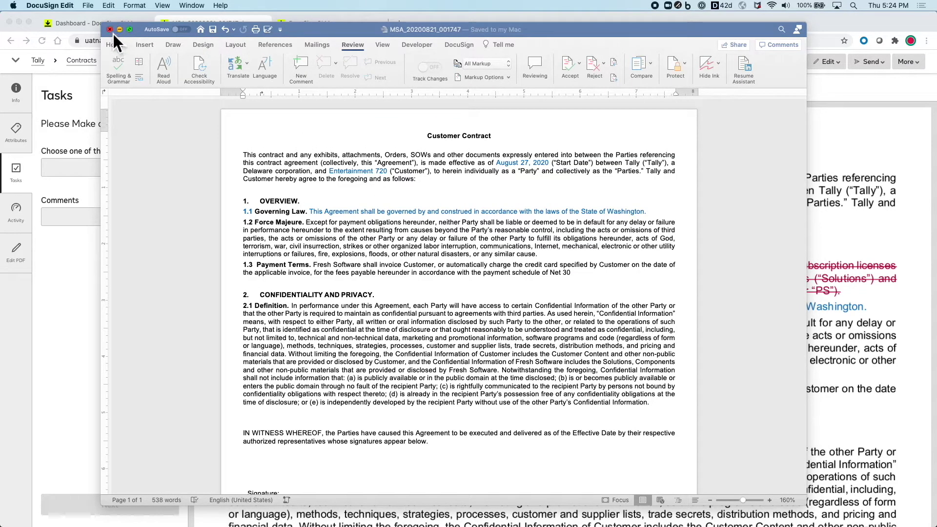
pyautogui.click(110, 29)
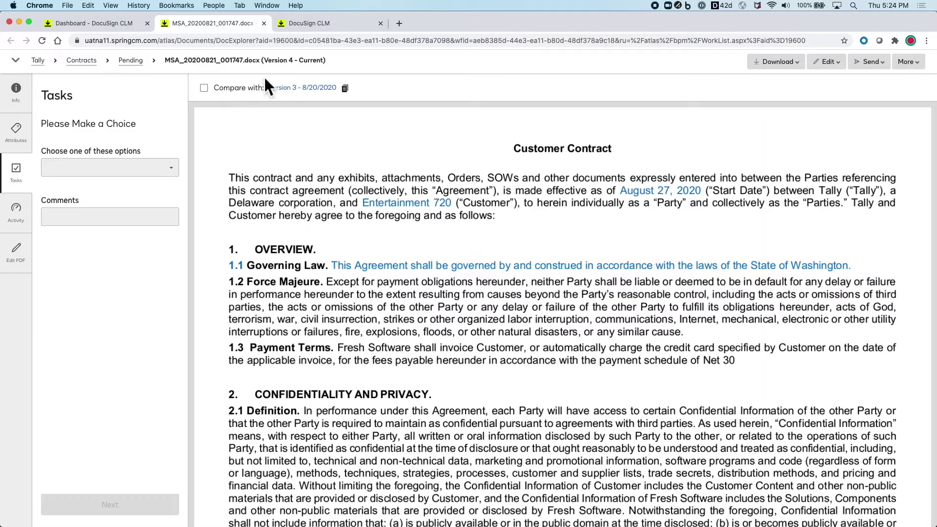
# Cancel the version comparison and open the routing choices list.
pyautogui.click(306, 89)
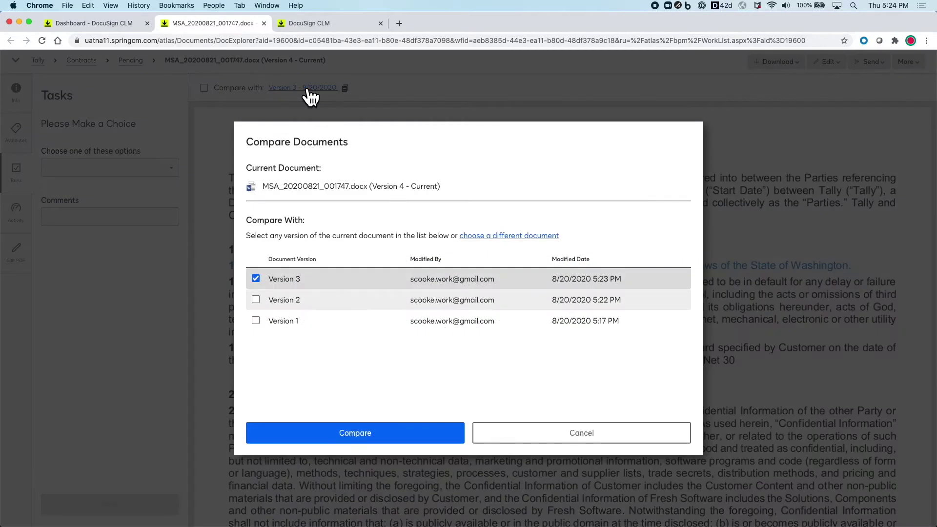
pyautogui.click(520, 436)
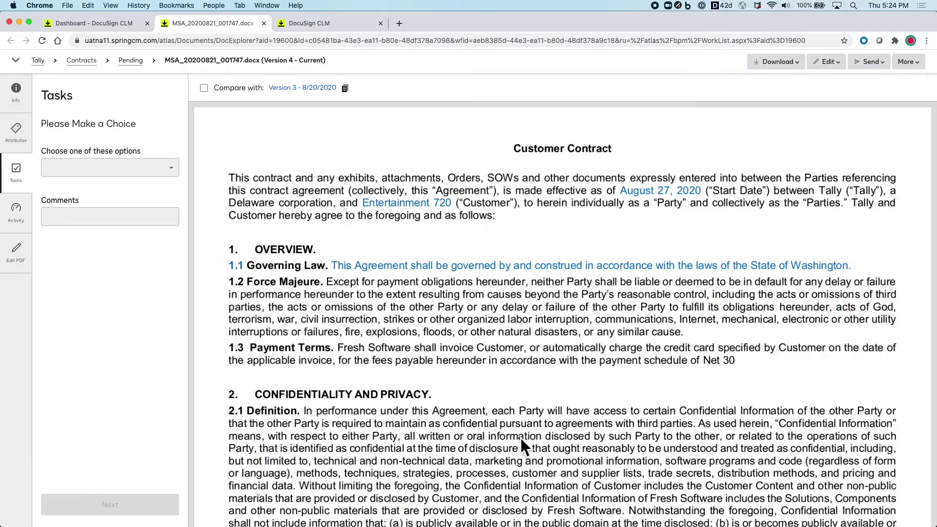
pyautogui.click(175, 171)
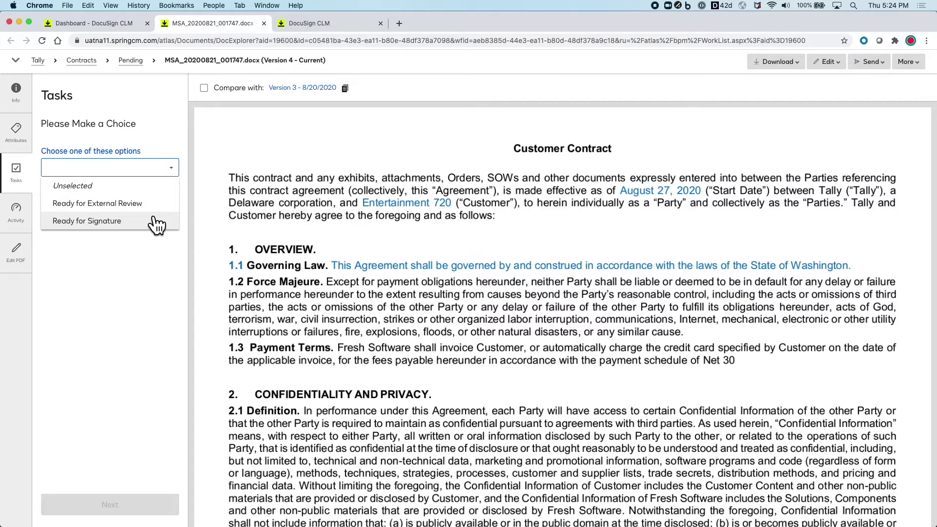
# Complete the pending legal review task as 'Ready for Signature' and send the MSA for signature.
pyautogui.click(16, 215)
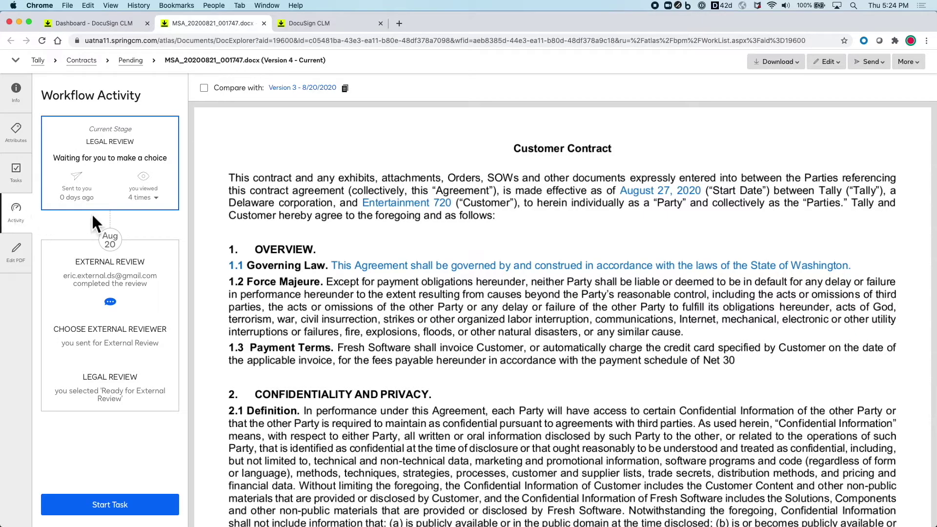
pyautogui.moveTo(163, 306)
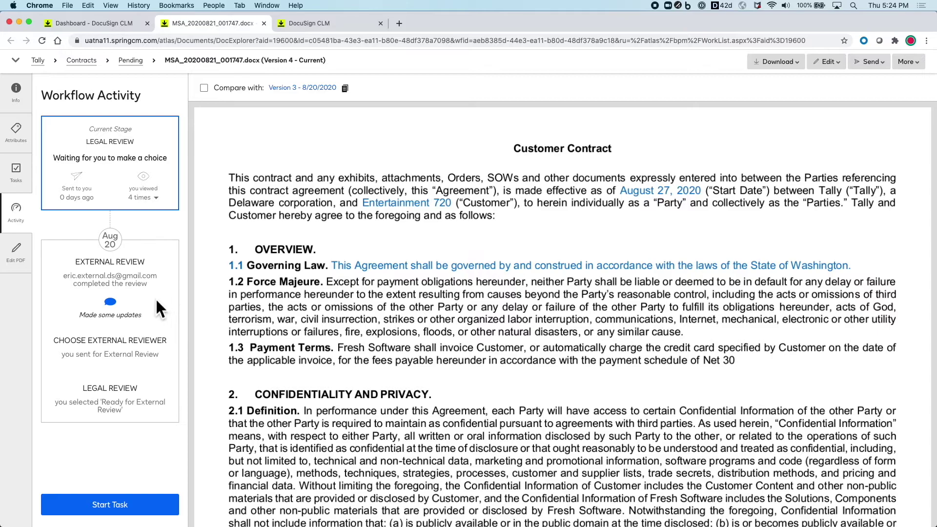
pyautogui.click(27, 192)
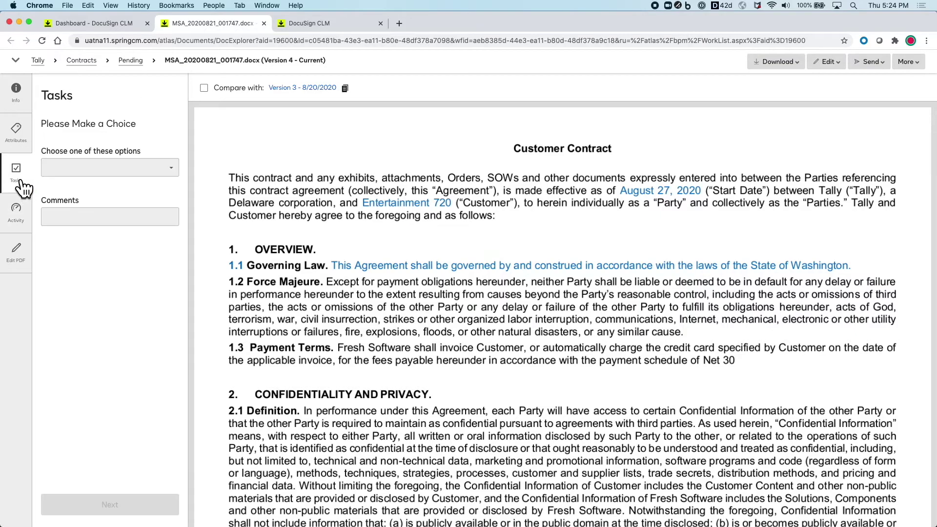
pyautogui.click(126, 173)
pyautogui.click(110, 221)
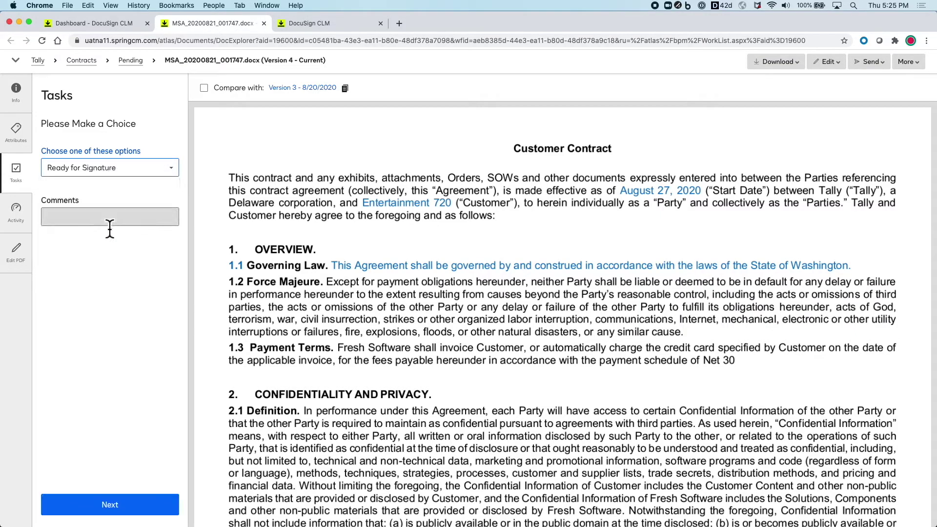
pyautogui.click(164, 505)
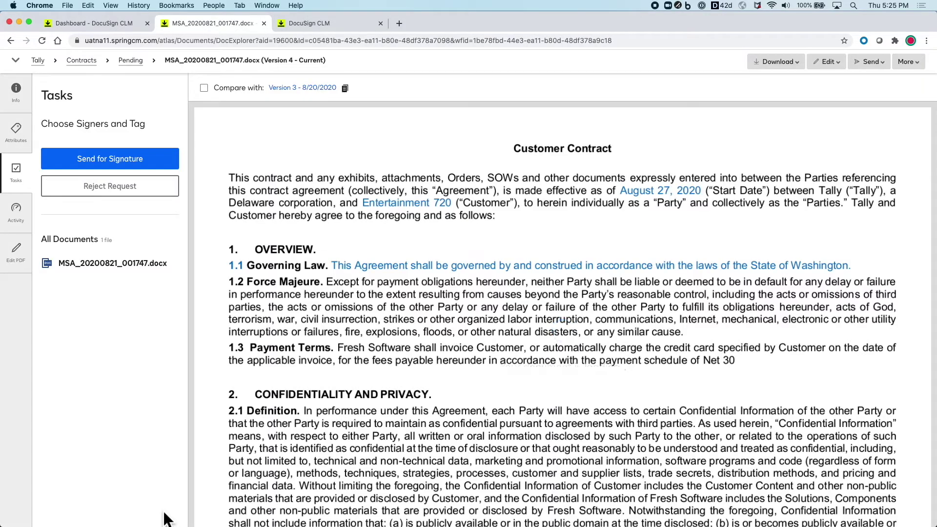
pyautogui.click(165, 159)
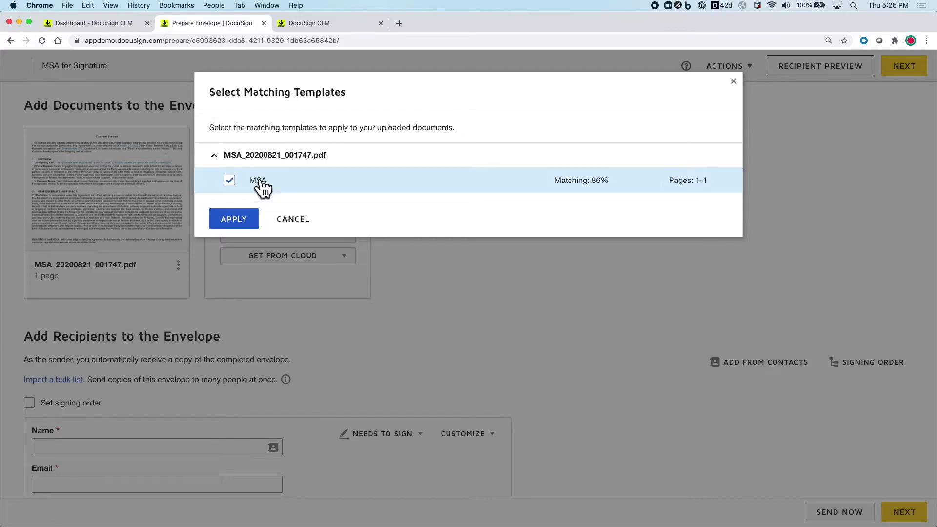
# Dismiss the template match and address the envelope to the suggested signer contact.
pyautogui.click(299, 220)
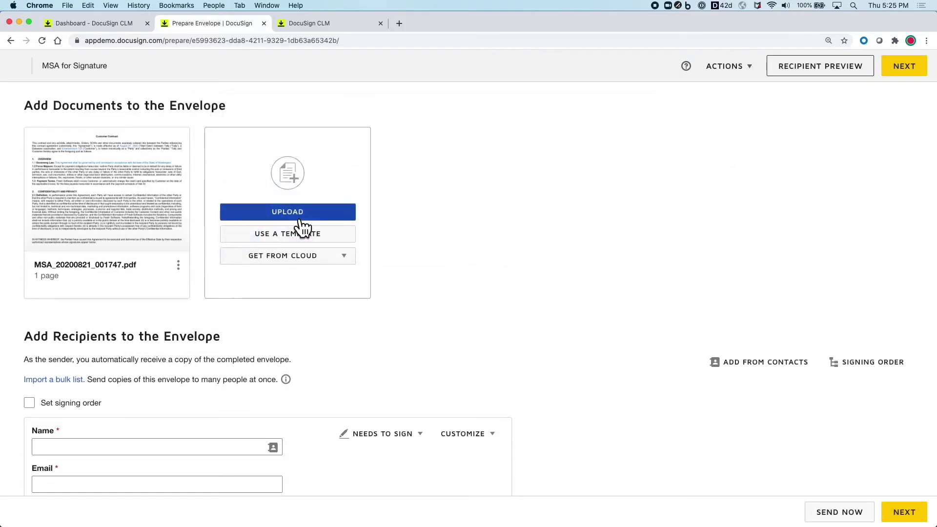
pyautogui.scroll(-2, 179, 367)
pyautogui.scroll(-1, 179, 367)
pyautogui.click(105, 377)
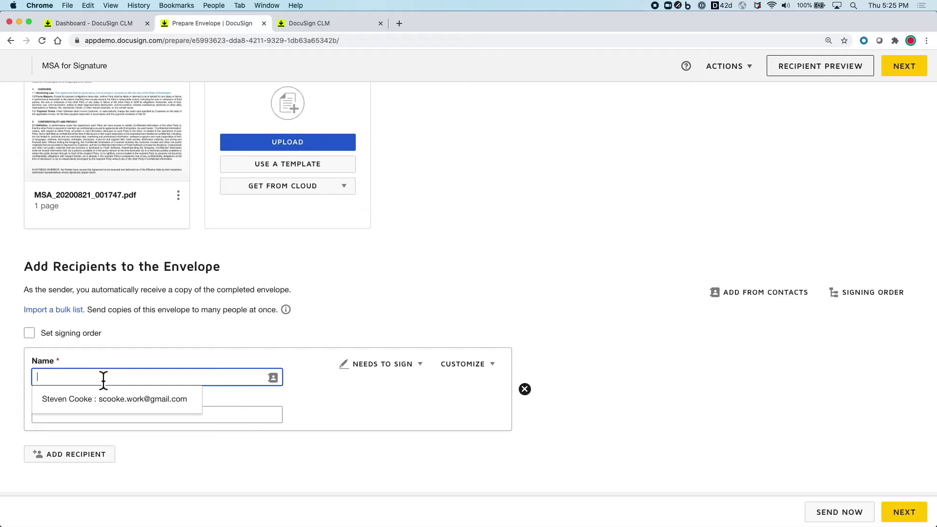
pyautogui.write('Sam')
pyautogui.click(124, 399)
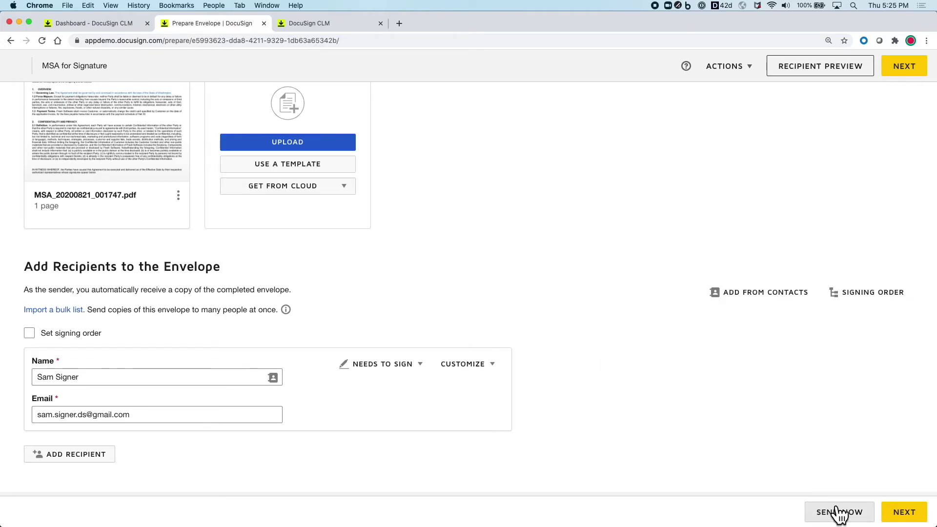
pyautogui.click(903, 512)
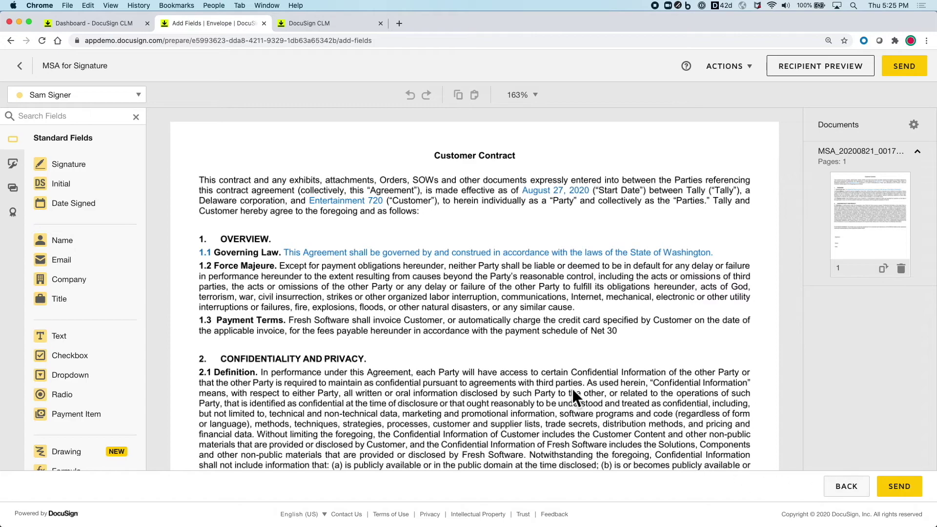
# Place Signature, Name and Date Signed fields beside the signature block and send the envelope.
pyautogui.scroll(-15, 572, 389)
pyautogui.moveTo(69, 164); pyautogui.dragTo(263, 165)
pyautogui.moveTo(73, 240); pyautogui.dragTo(240, 227)
pyautogui.moveTo(73, 203); pyautogui.dragTo(254, 245)
pyautogui.click(899, 72)
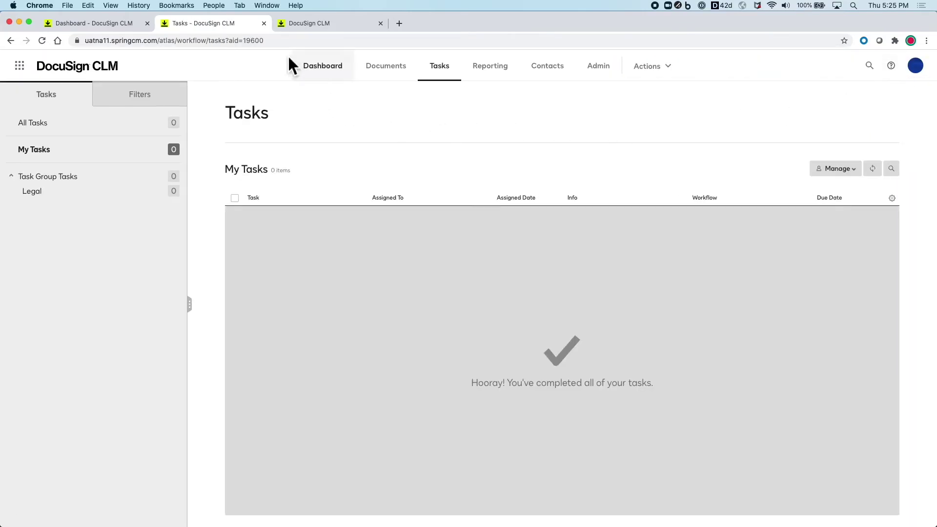
# Close the Tasks tab, refresh the CLM Dashboard, and open the 'MSA for Signature' email.
pyautogui.click(265, 26)
pyautogui.click(125, 26)
pyautogui.press('super+r')
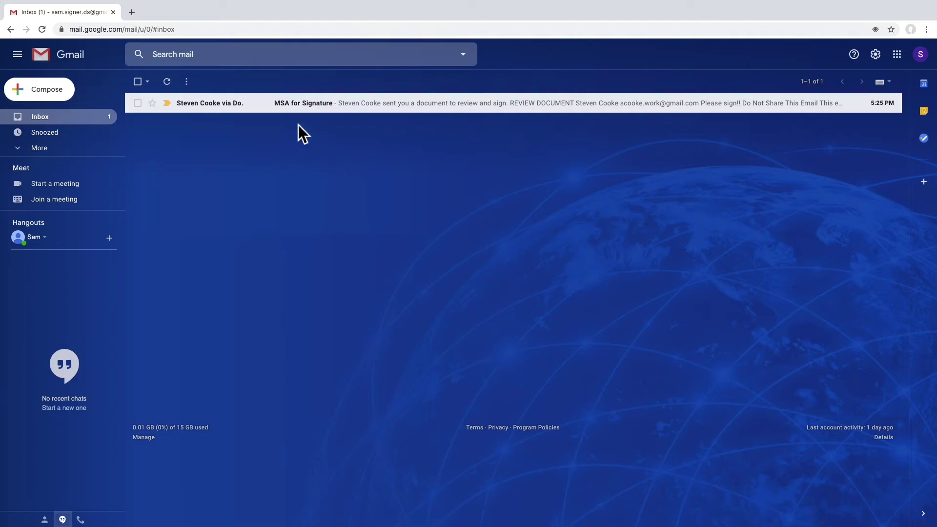
pyautogui.click(295, 102)
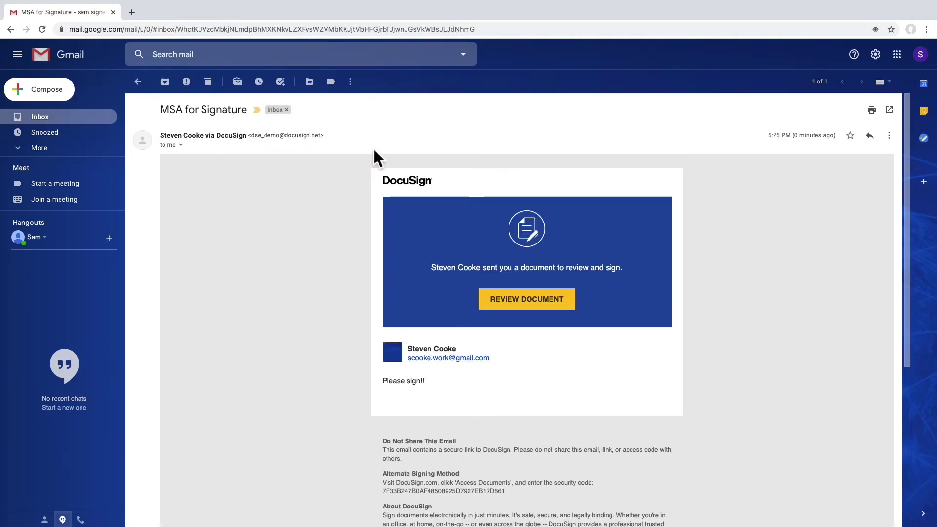
# As the signer, consent to electronic records, adopt and apply the signature, and finish signing the MSA.
pyautogui.click(519, 303)
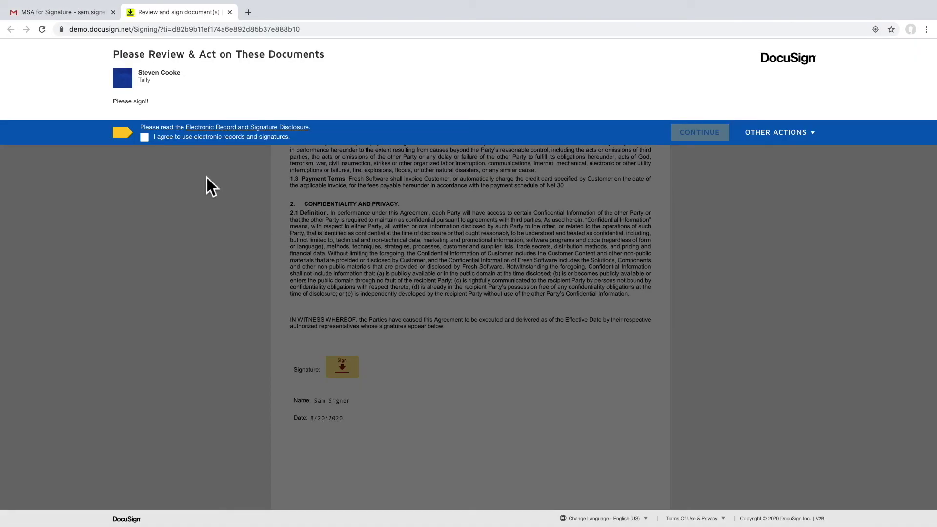
pyautogui.click(145, 138)
pyautogui.click(688, 136)
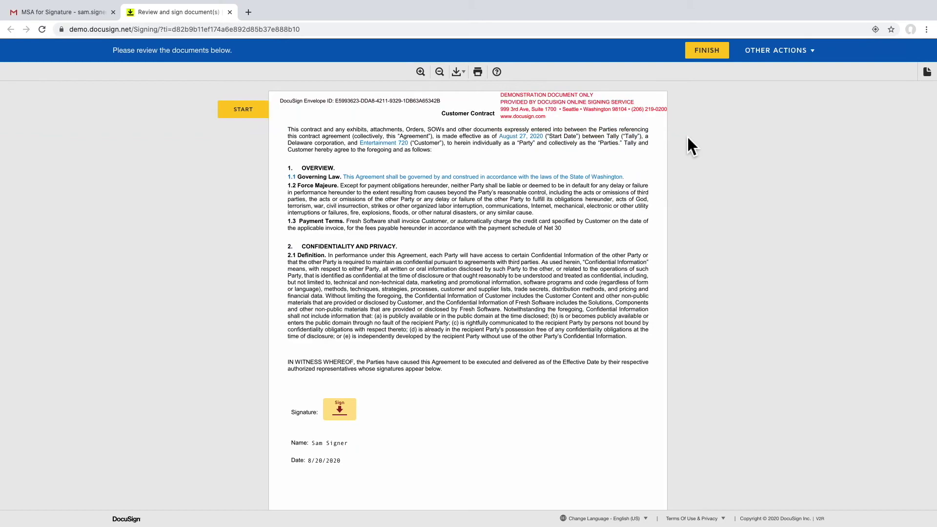
pyautogui.click(270, 111)
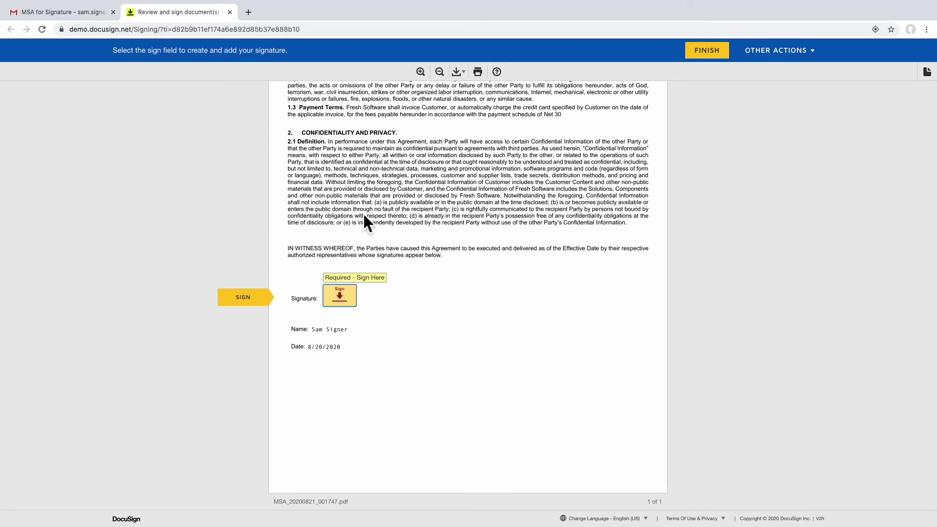
pyautogui.click(348, 300)
pyautogui.click(328, 298)
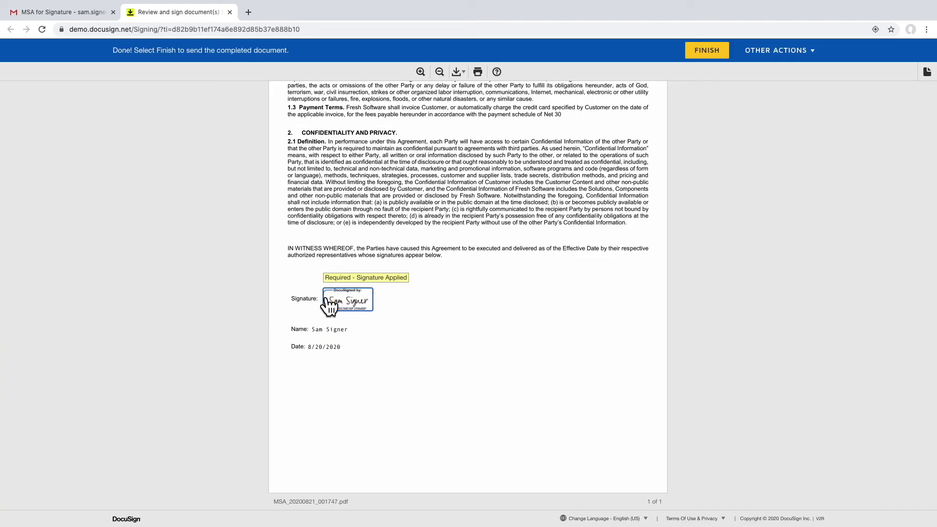
pyautogui.click(709, 57)
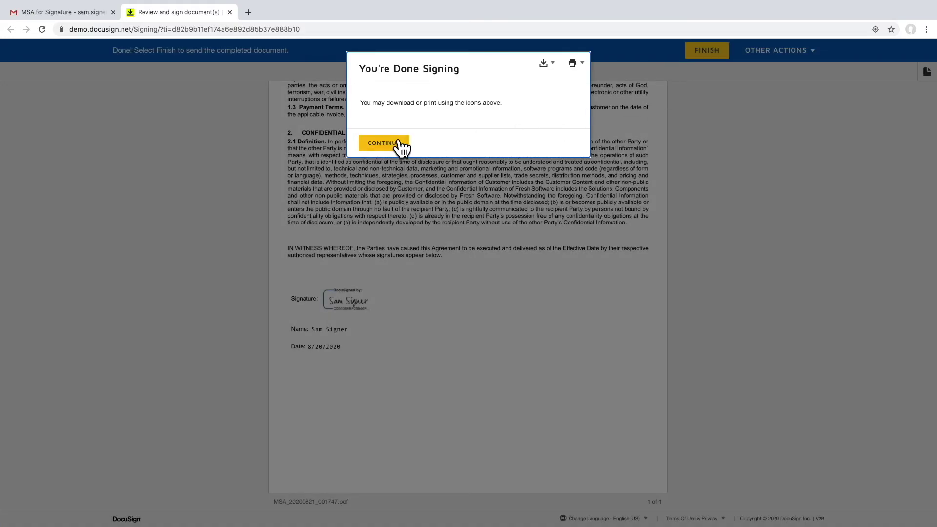
pyautogui.click(397, 147)
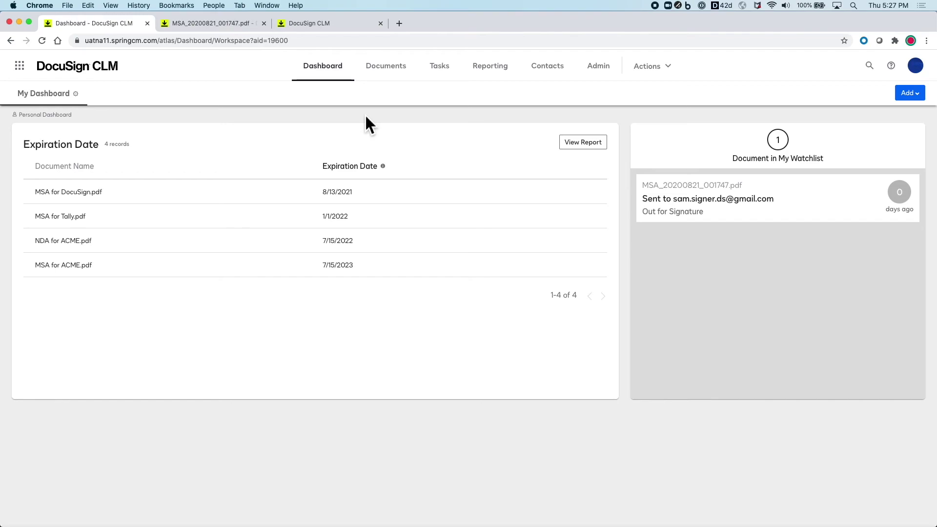
# Refresh the dashboard and add a Folder widget named 'Favorite Folder'.
pyautogui.press('super+r')
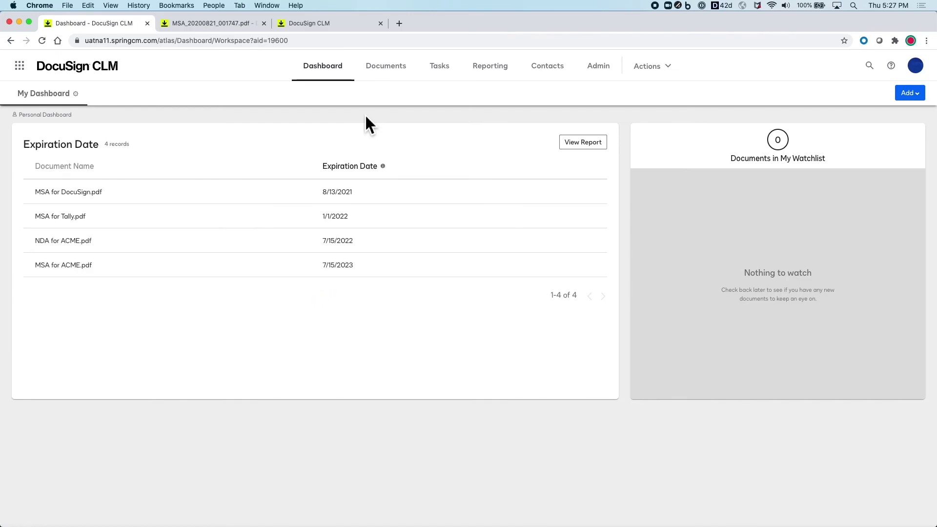
pyautogui.click(909, 94)
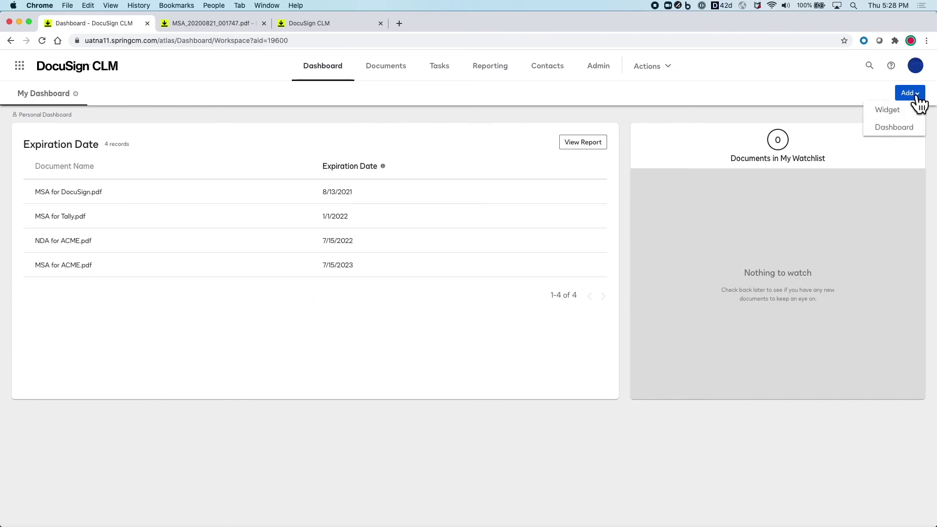
pyautogui.click(897, 109)
pyautogui.moveTo(101, 403); pyautogui.dragTo(68, 162)
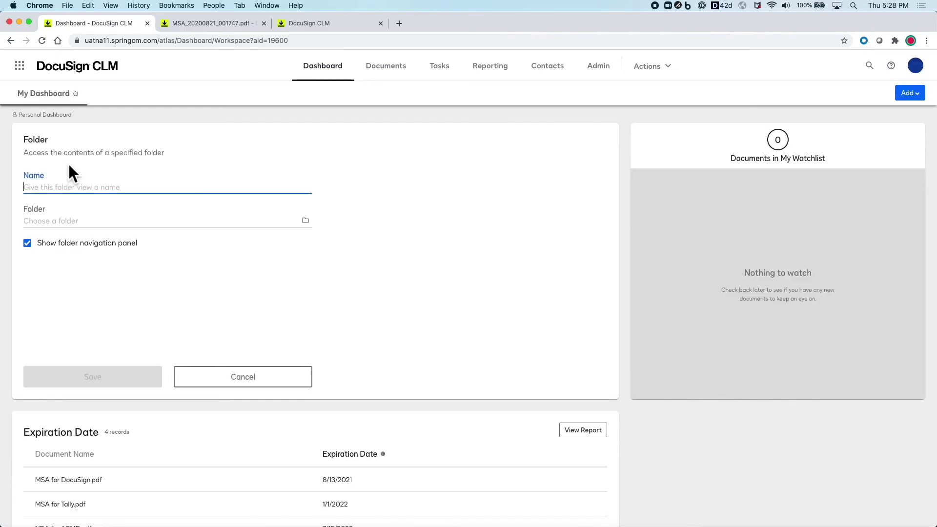
pyautogui.write('Favorite Folder')
# Point the widget at Contracts > Pending, hide its navigation panel, and save it.
pyautogui.click(139, 222)
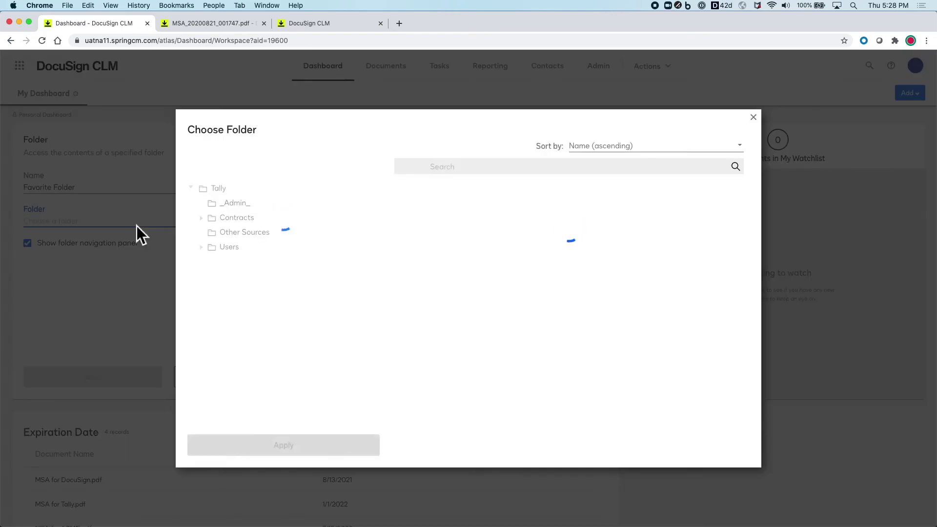
pyautogui.click(237, 219)
pyautogui.click(406, 255)
pyautogui.click(344, 447)
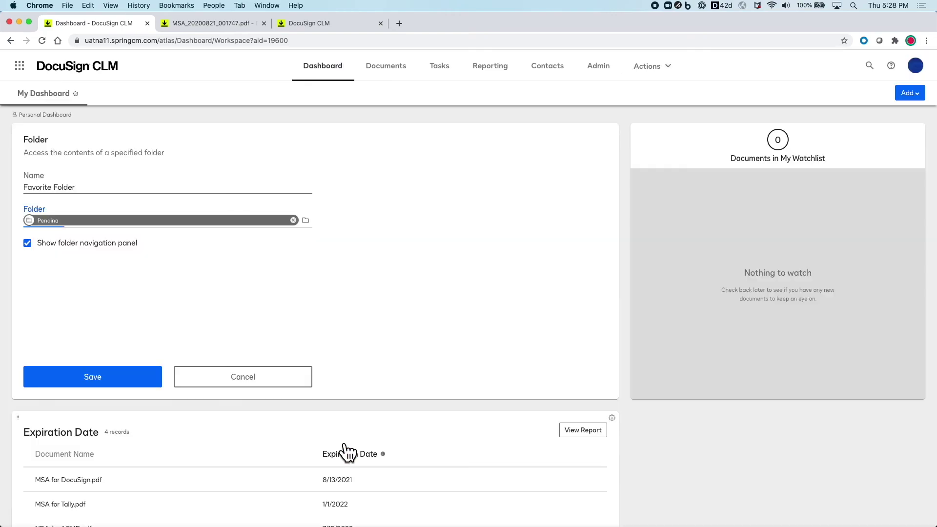
pyautogui.click(27, 243)
pyautogui.click(129, 377)
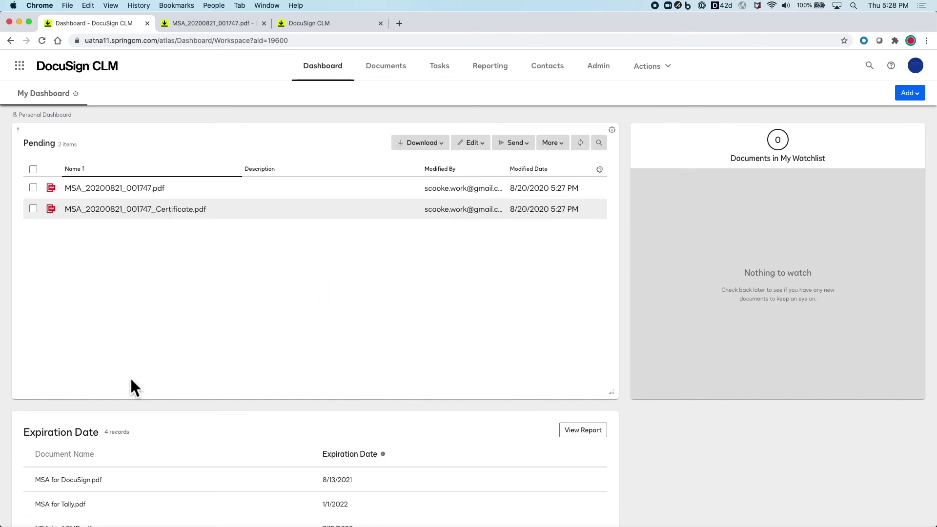
# Open the signed MSA PDF's History and filter it to show only Versions entries.
pyautogui.click(109, 188)
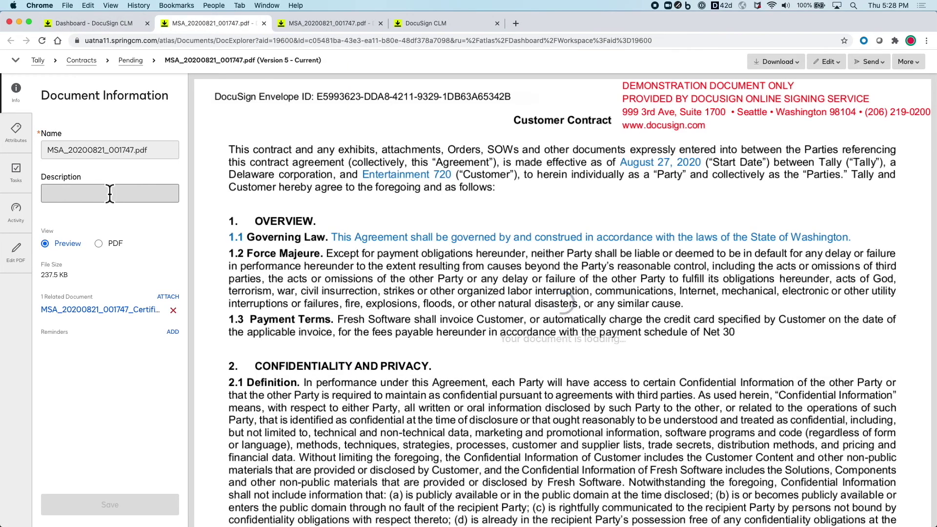
pyautogui.click(907, 61)
pyautogui.click(885, 97)
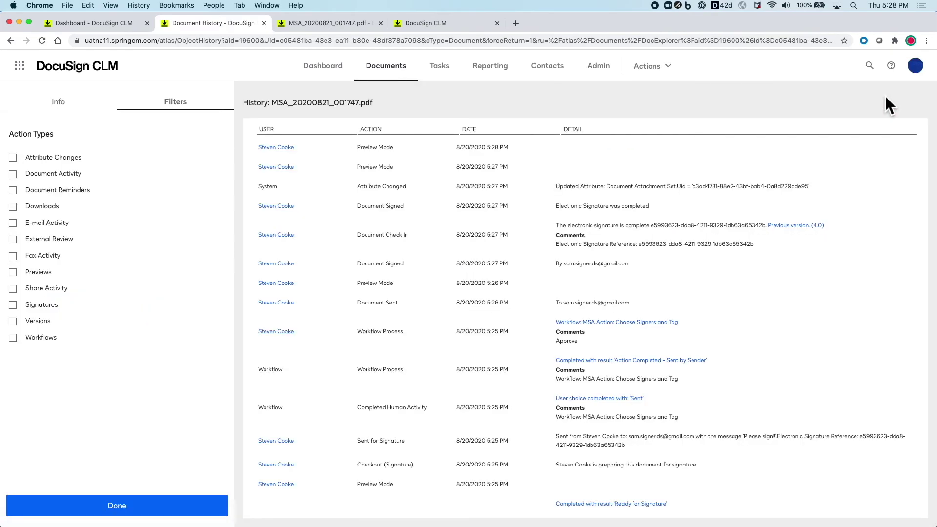
pyautogui.click(13, 321)
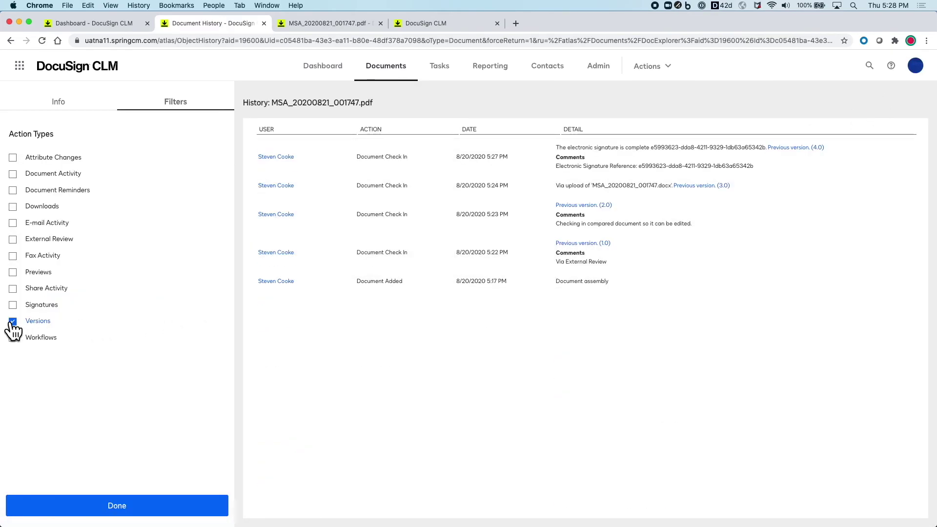